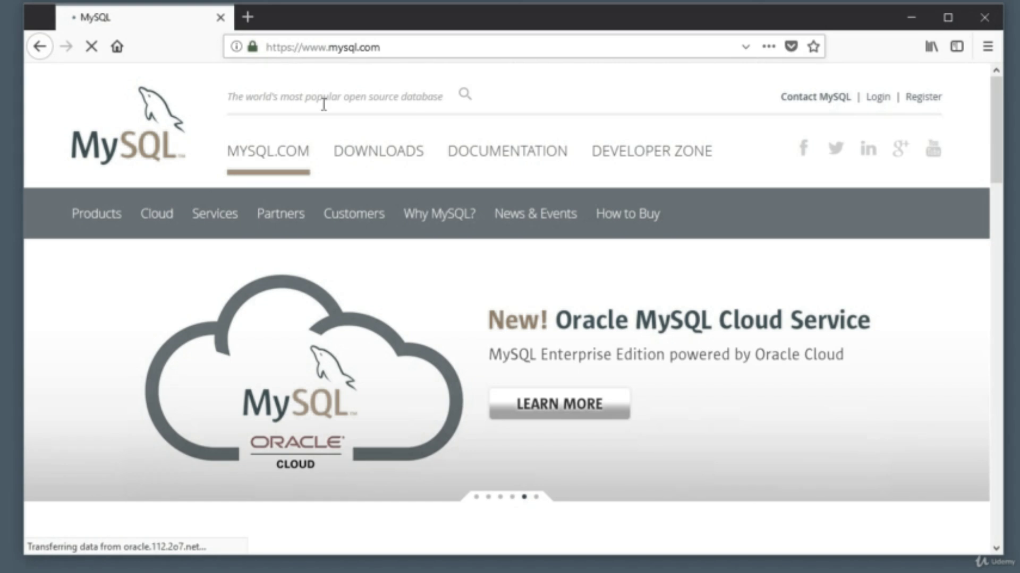
Step: Open the MySQL Community Edition (GPL) downloads page from the site's Downloads section
scroll(401, 240, "down", 5)
scroll(402, 239, "down", 20)
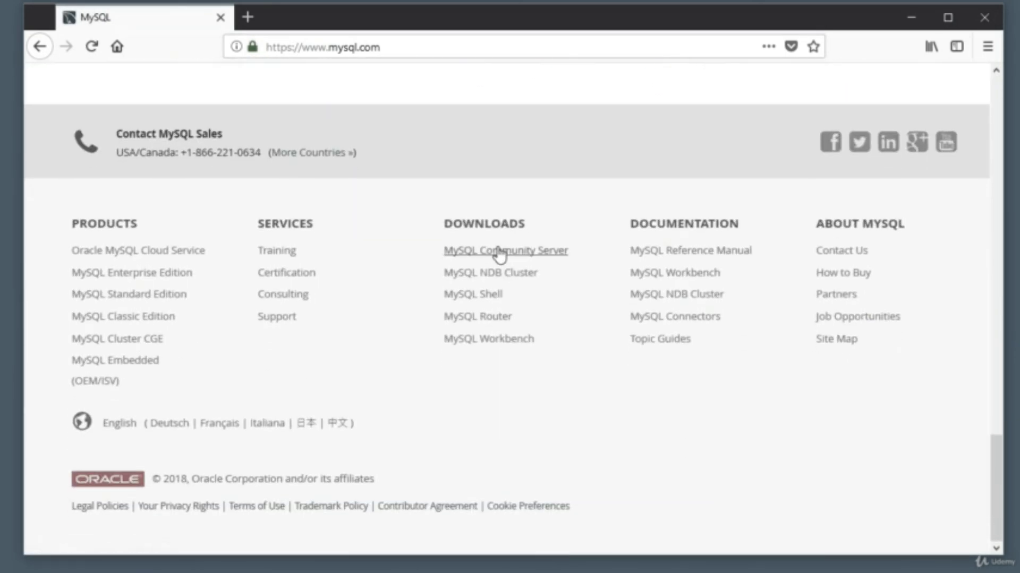
scroll(547, 254, "up", 10)
scroll(547, 254, "up", 12)
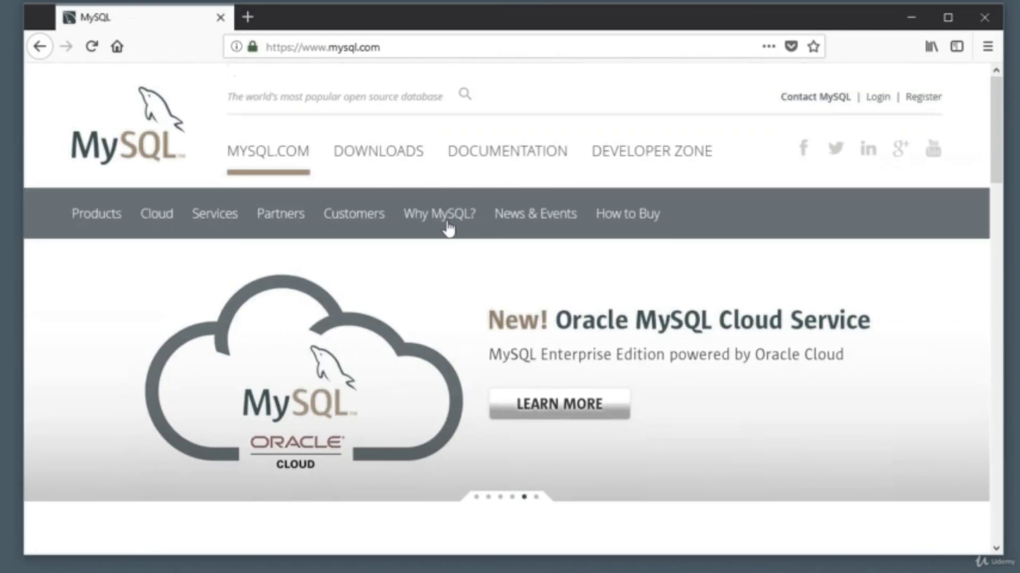
left_click(376, 156)
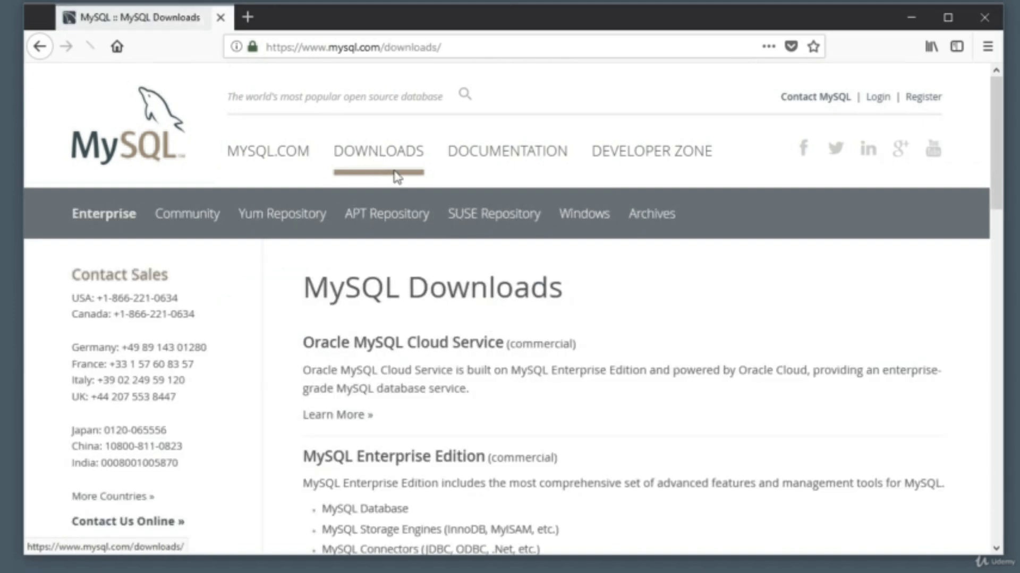
scroll(614, 266, "down", 10)
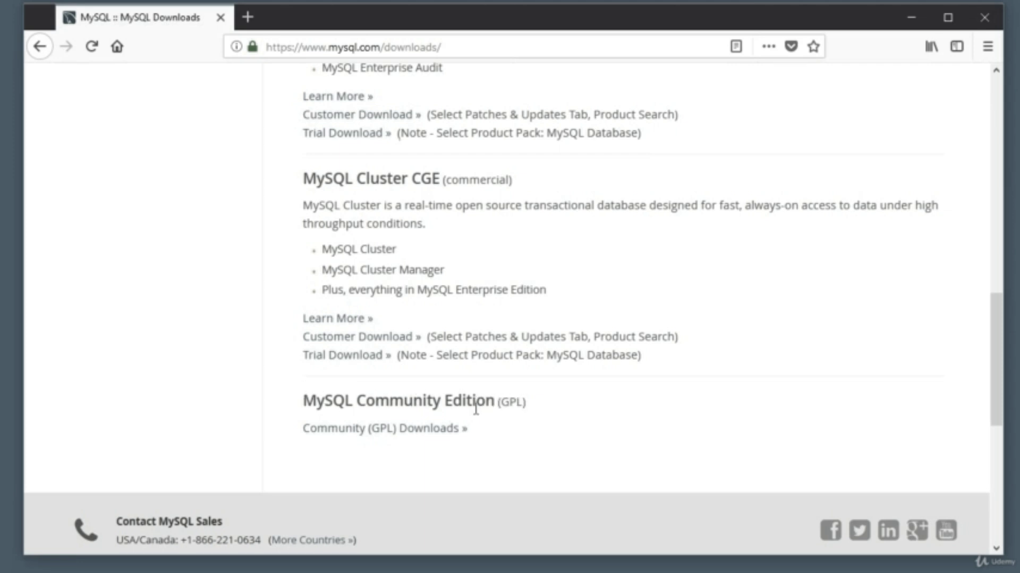
left_click(408, 432)
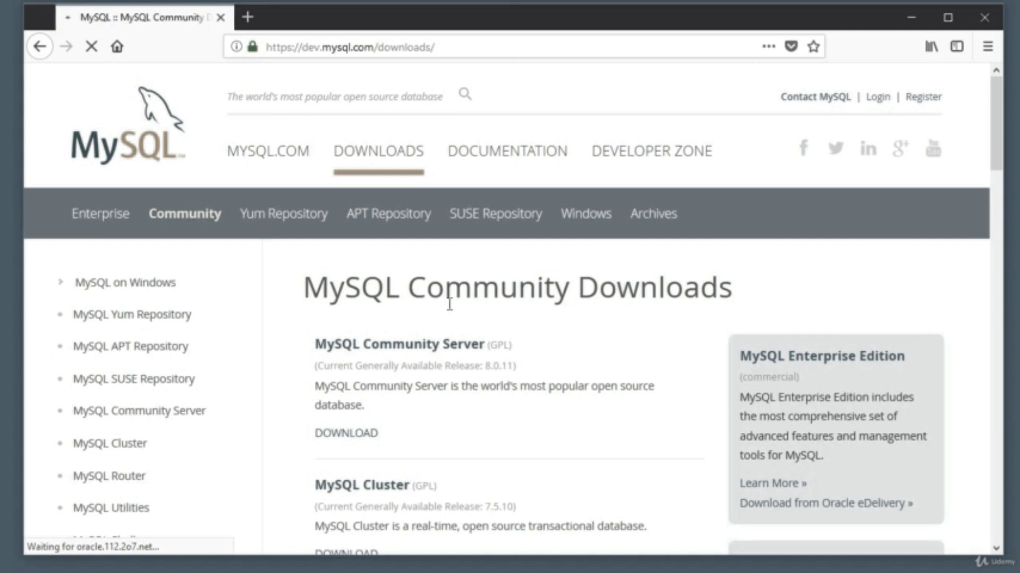
Step: Look over the community products and open the download page for MySQL Community Server
scroll(443, 341, "down", 2)
scroll(443, 341, "down", 8)
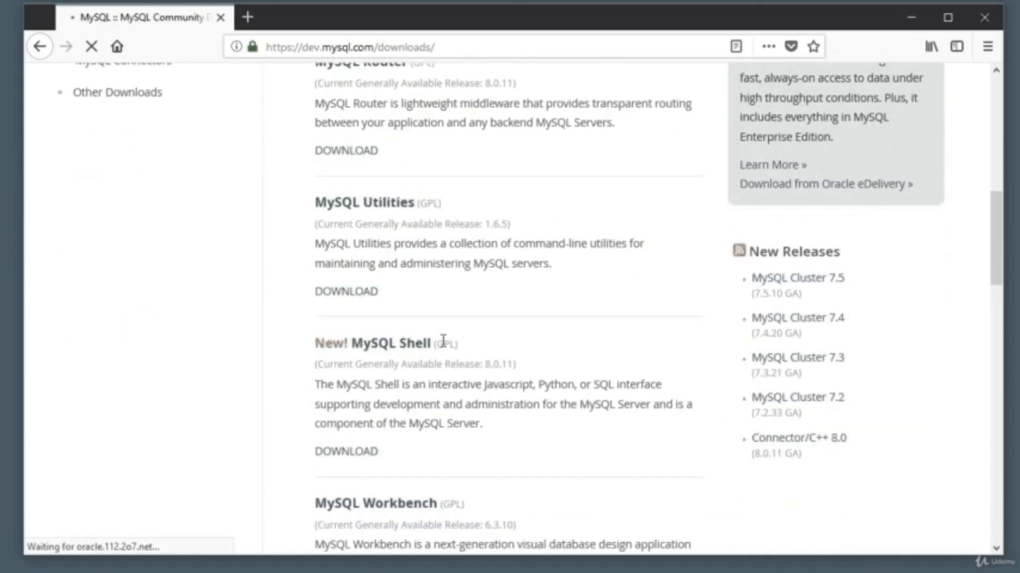
scroll(444, 344, "down", 5)
scroll(444, 345, "up", 12)
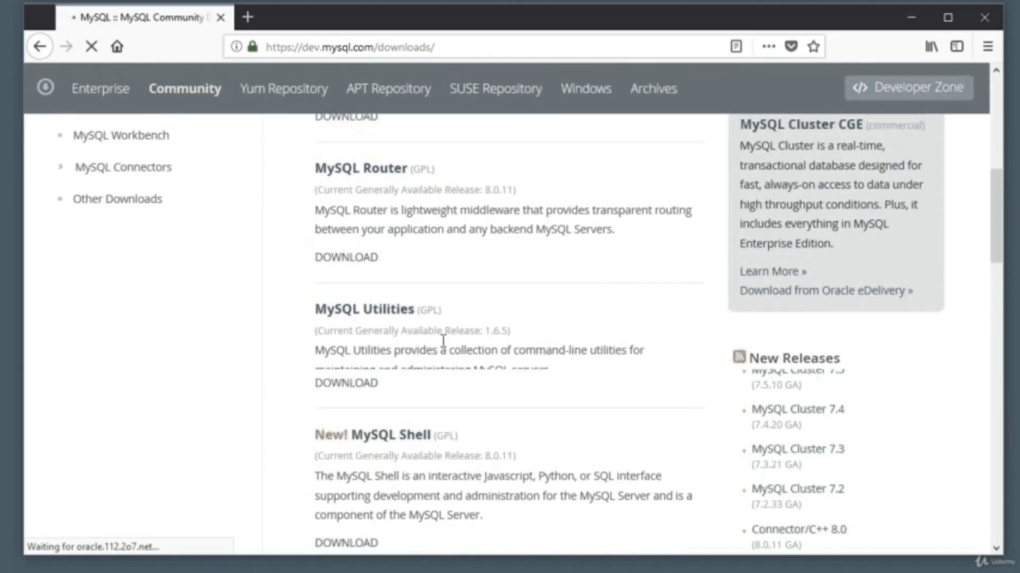
scroll(445, 348, "up", 2)
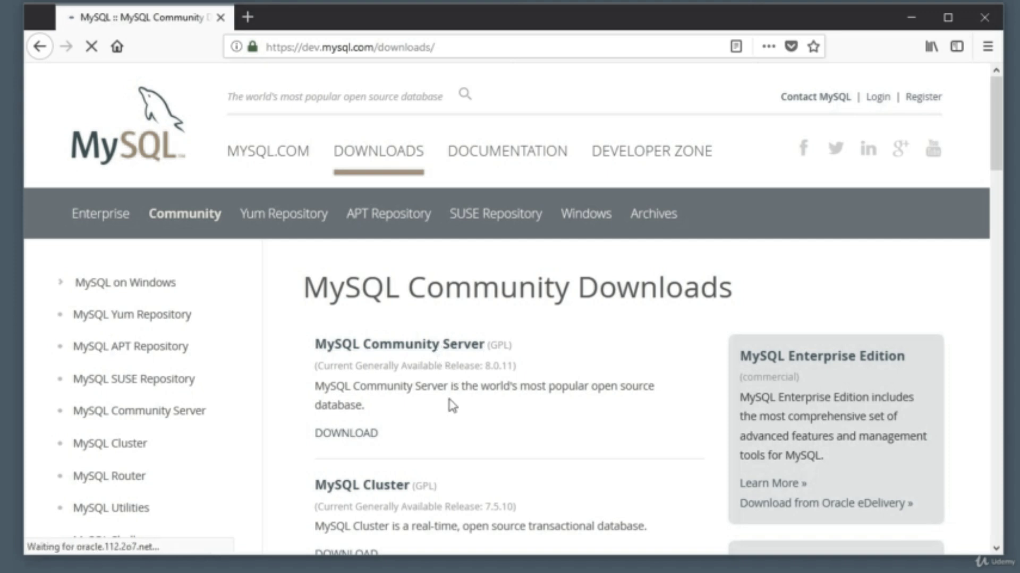
left_click(355, 433)
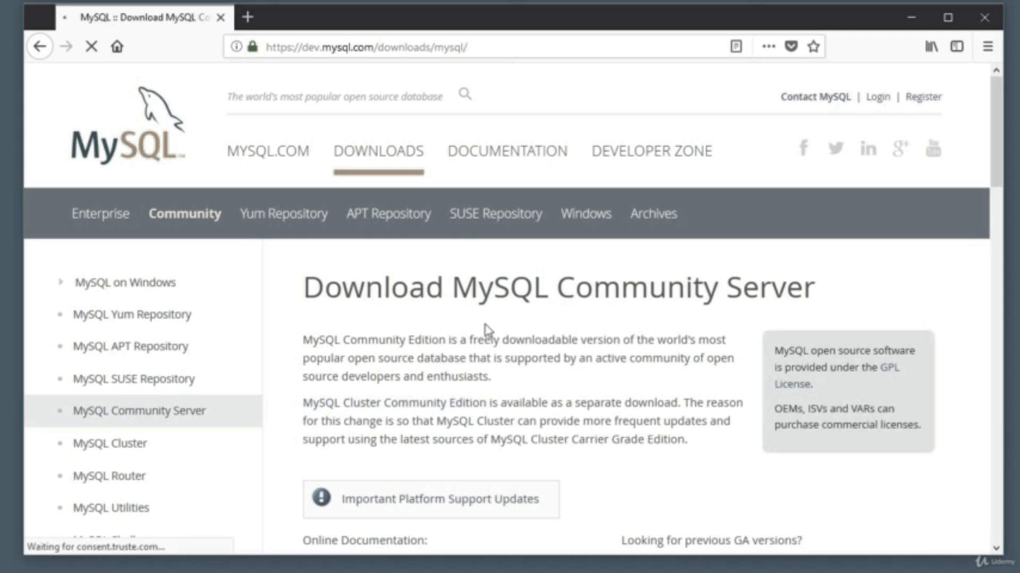
Step: Choose Microsoft Windows as the operating system for MySQL Community Server 8.0.11
scroll(487, 330, "down", 10)
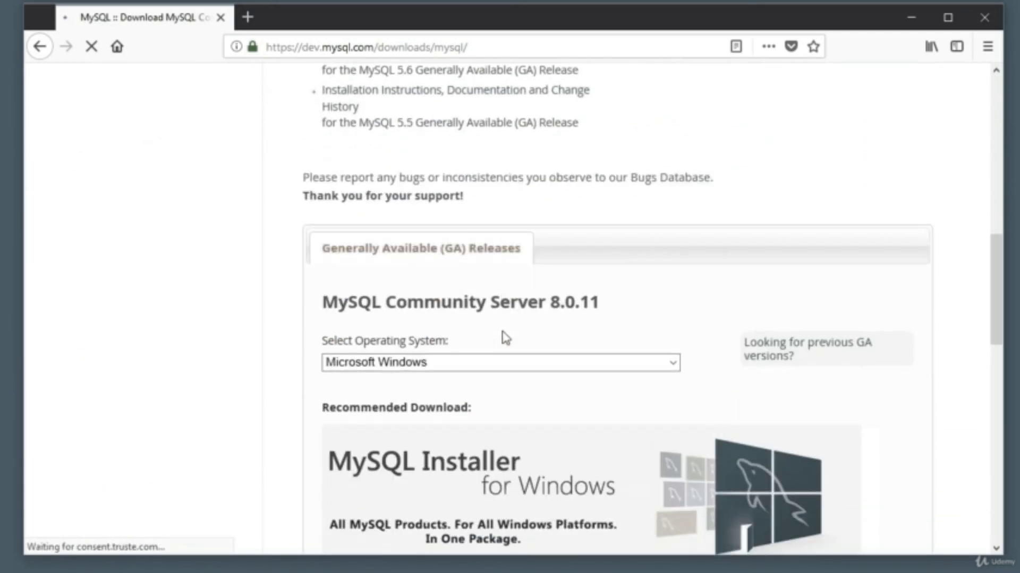
scroll(505, 338, "down", 3)
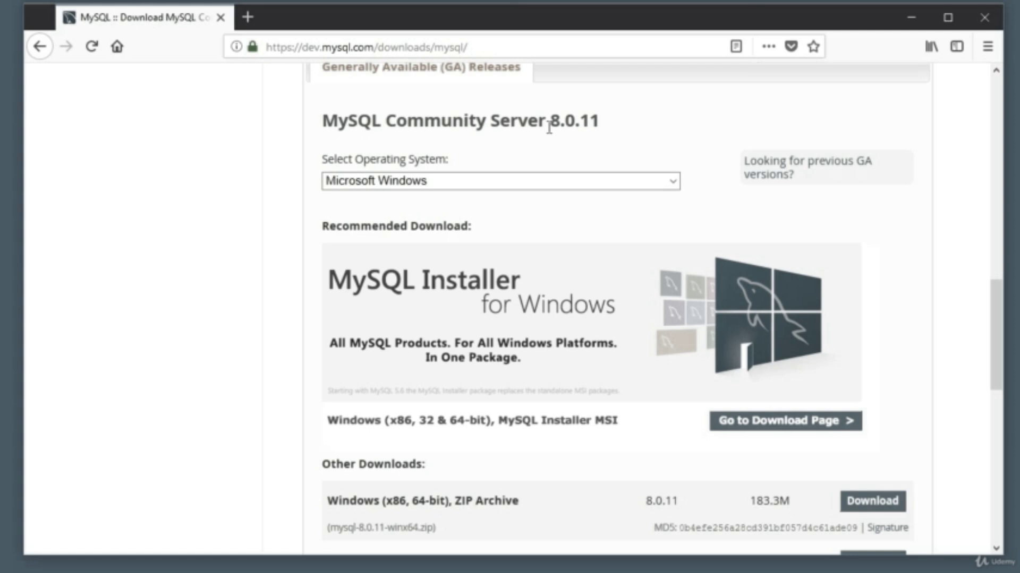
left_click_drag(549, 122, 601, 118)
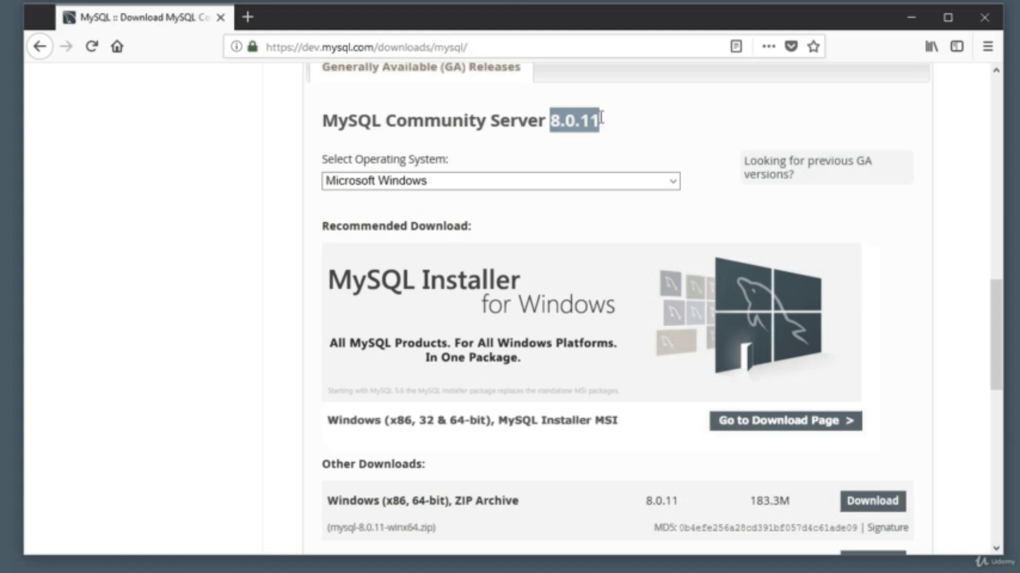
left_click(602, 118)
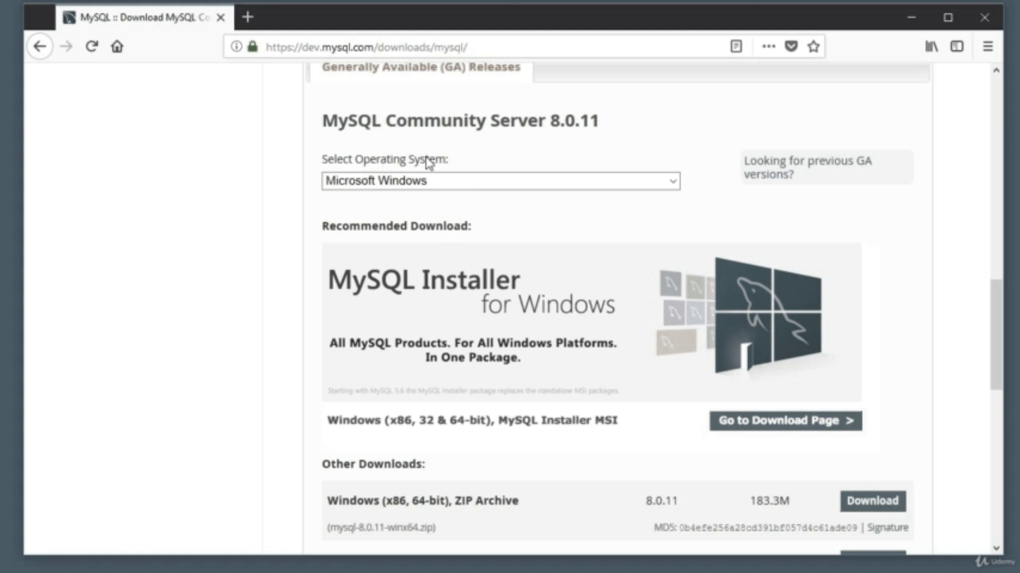
left_click(469, 183)
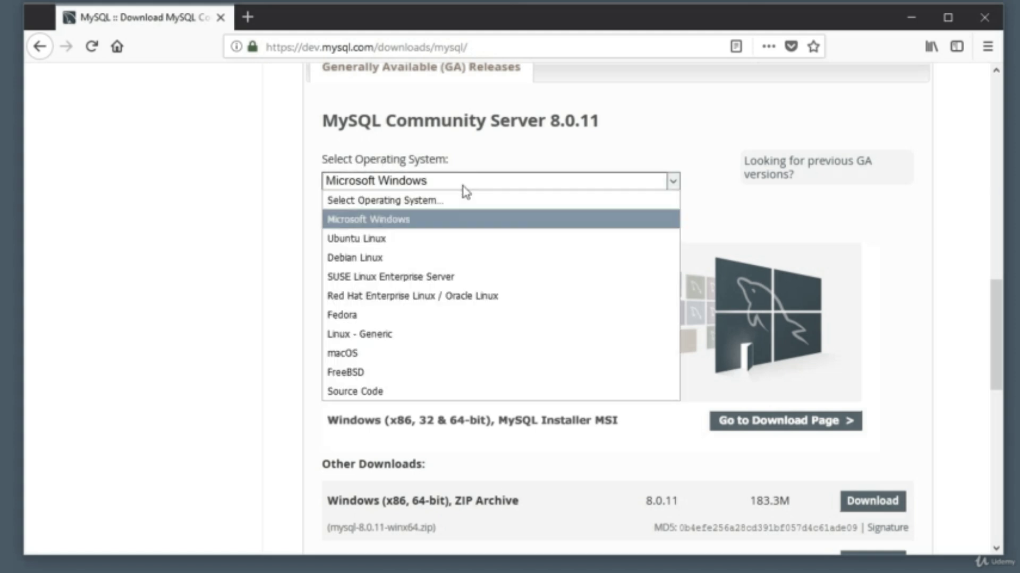
left_click(375, 222)
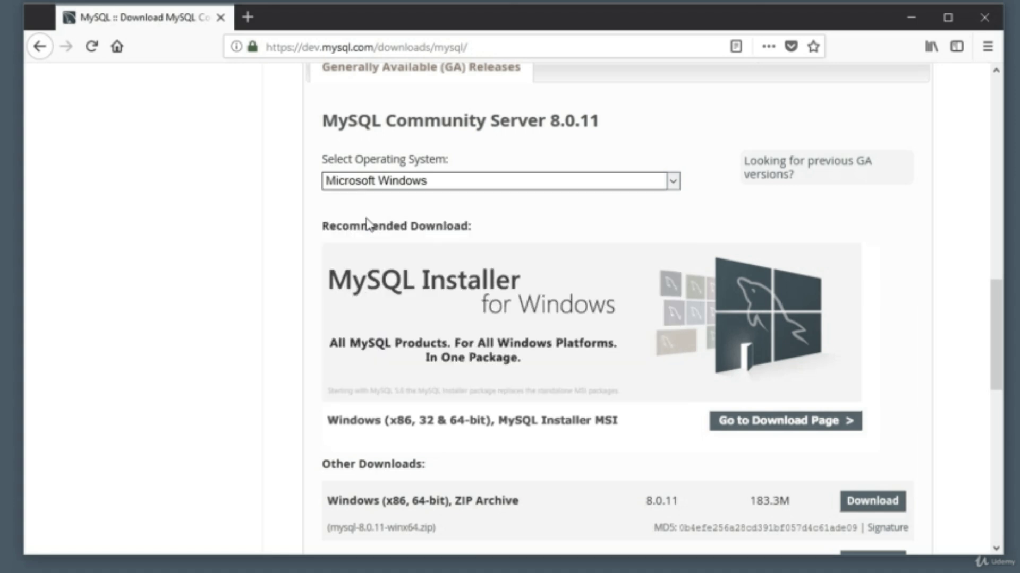
Step: Open the download page of the recommended MySQL Installer MSI for Windows
left_click_drag(323, 226, 476, 234)
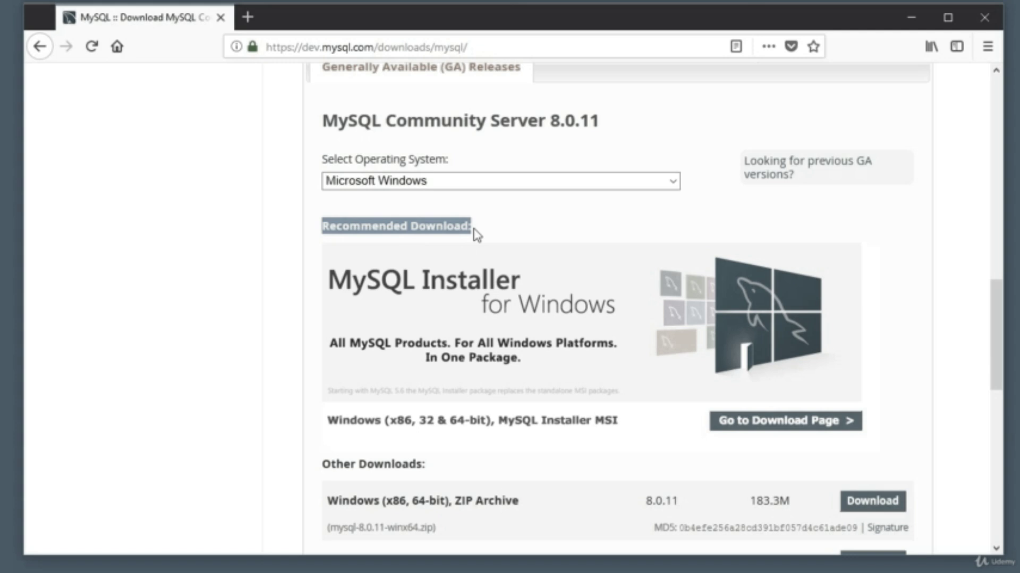
left_click(464, 229)
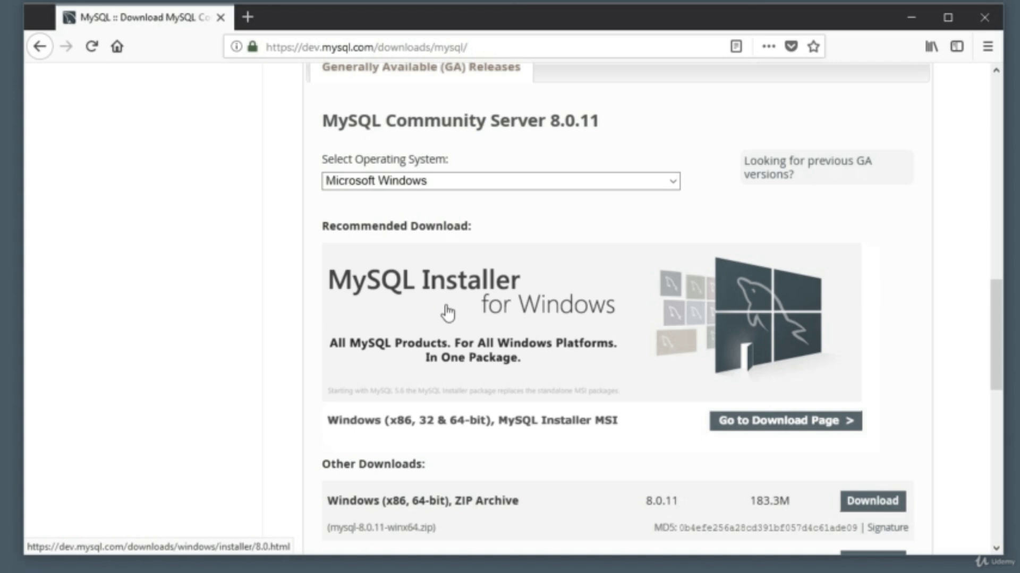
scroll(581, 324, "down", 3)
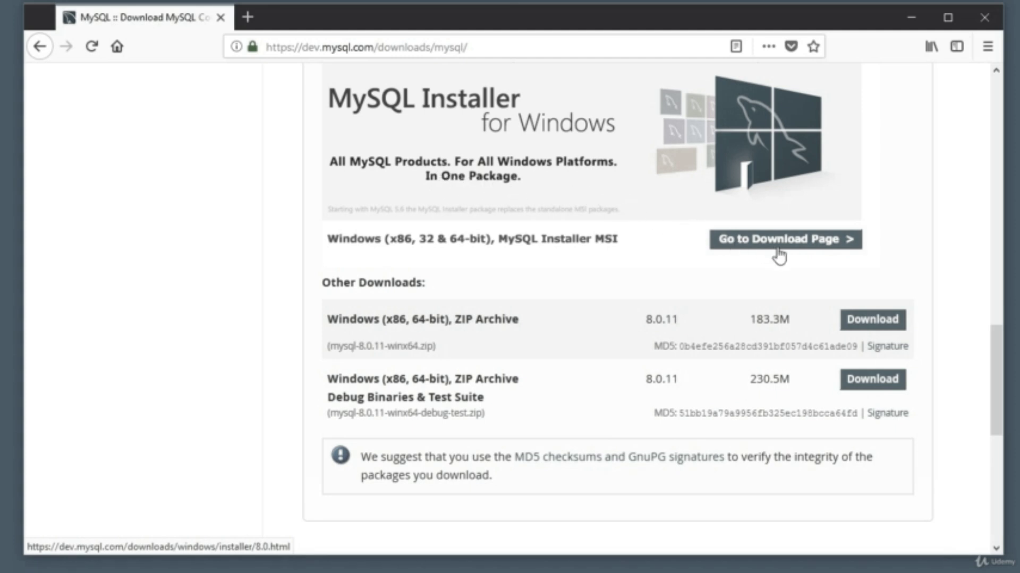
left_click(800, 244)
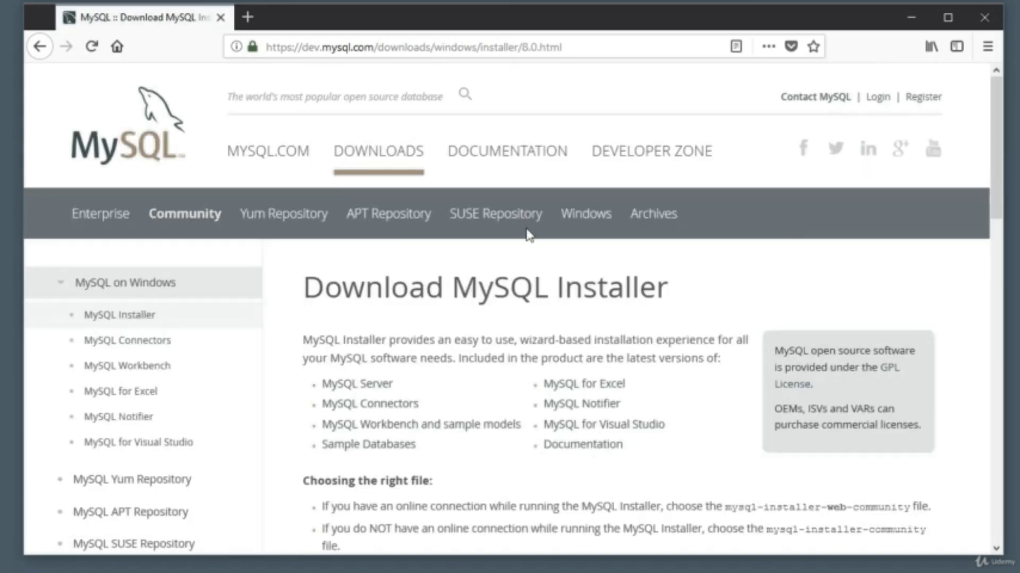
Step: Compare the two MySQL Installer 8.0.11 packages and request the full offline installer, mysql-installer-community-8.0.11.0.msi
scroll(523, 234, "down", 3)
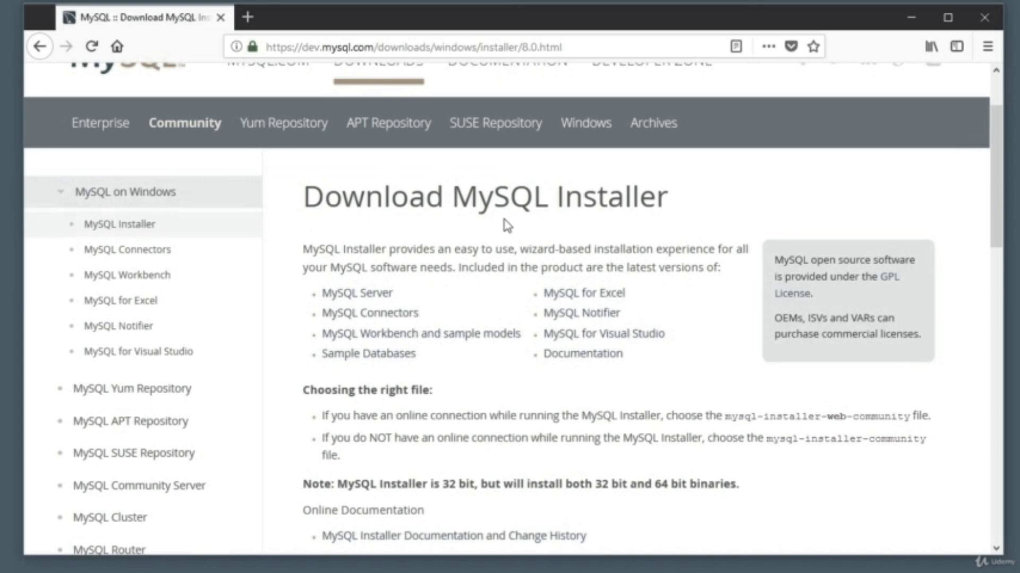
scroll(507, 225, "down", 8)
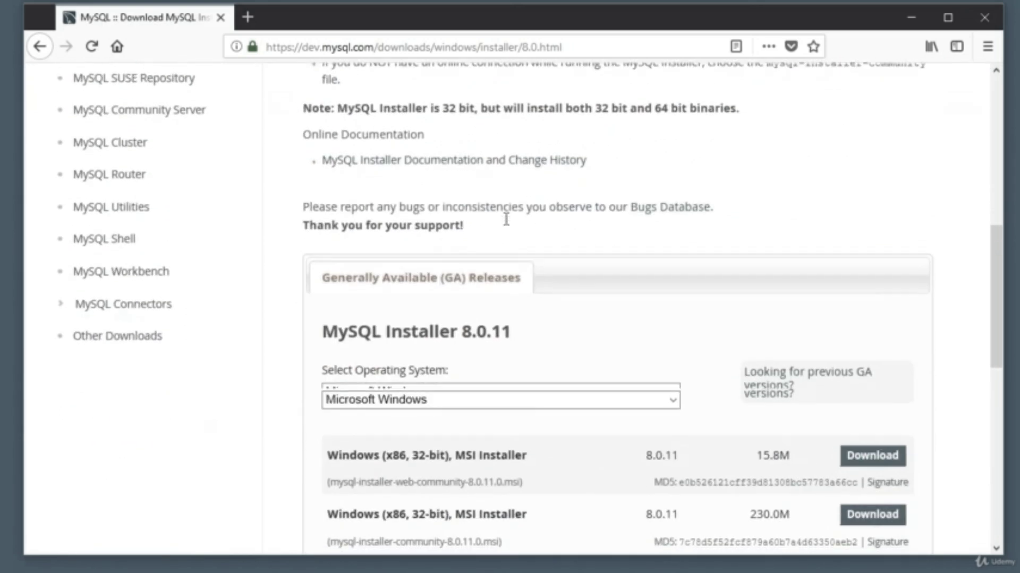
scroll(506, 219, "down", 3)
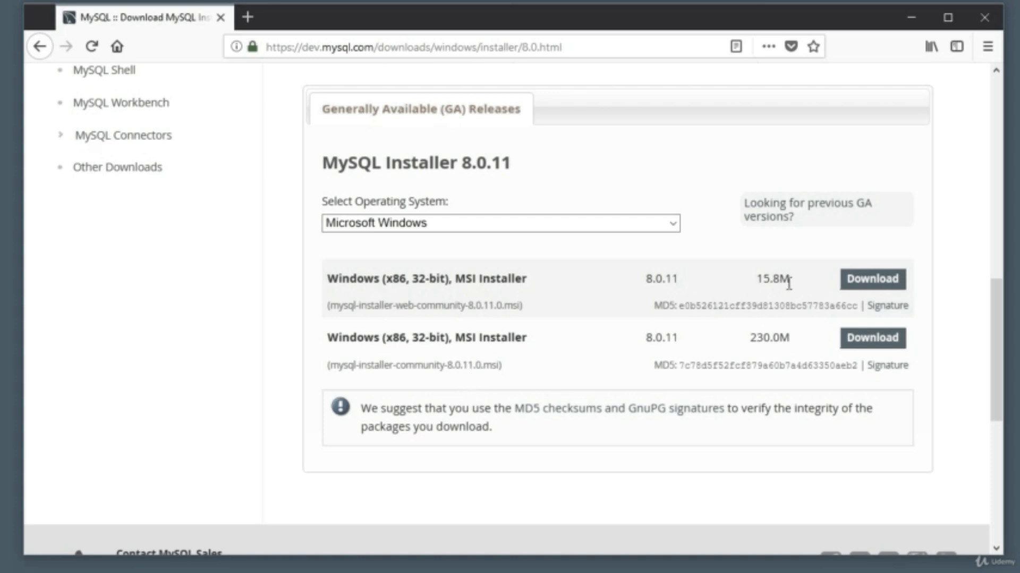
left_click_drag(757, 279, 768, 279)
left_click(768, 333)
double_click(768, 333)
left_click(745, 344)
left_click(876, 345)
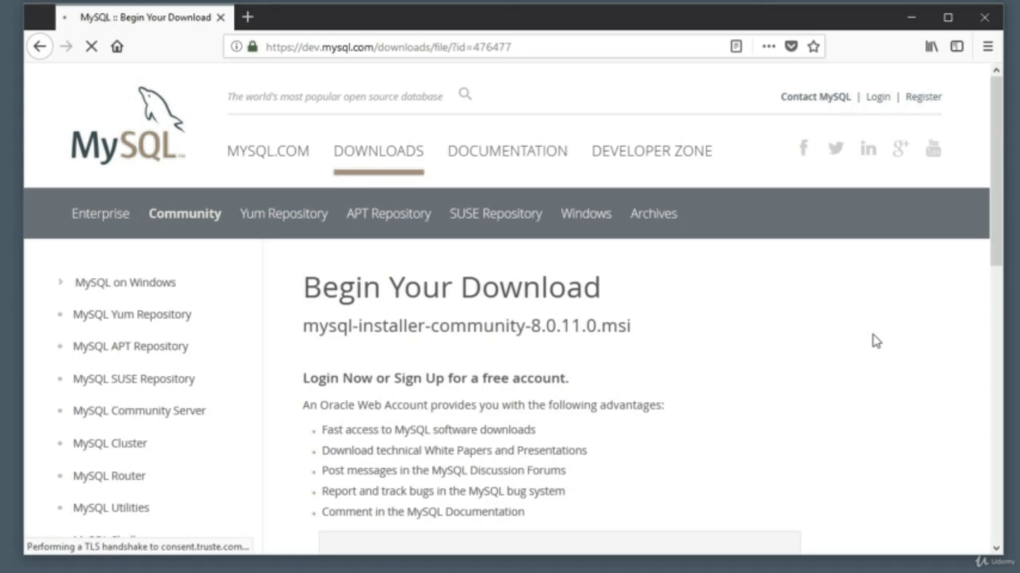
Step: Start the installer download without logging in or signing up, and save the MSI file
scroll(876, 342, "down", 2)
scroll(876, 342, "down", 6)
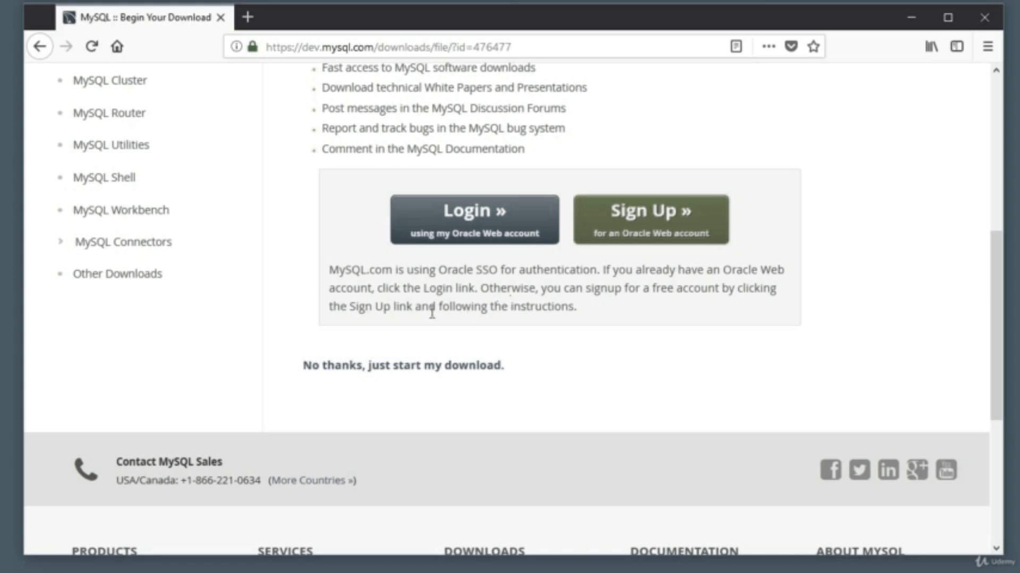
left_click(398, 375)
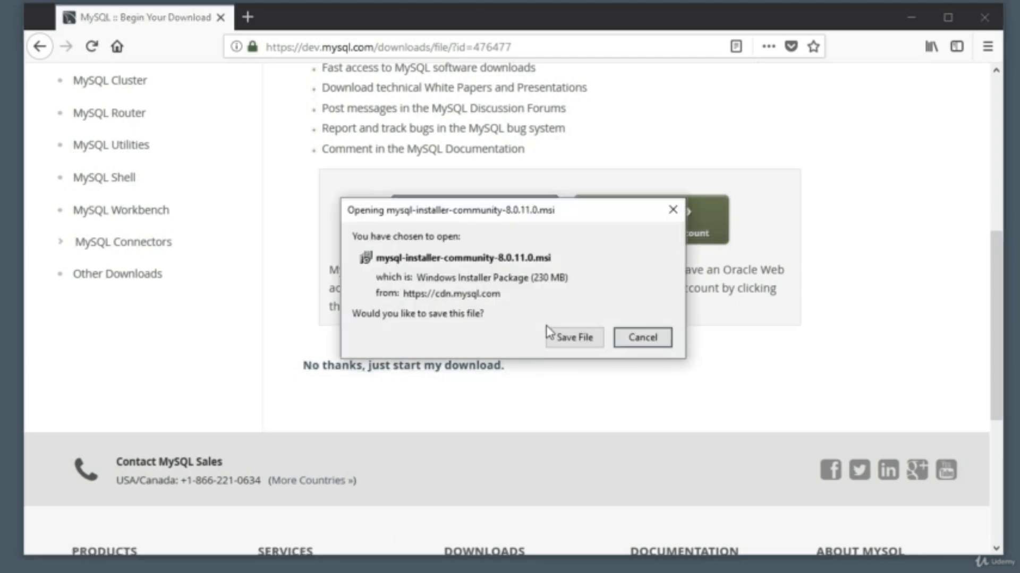
left_click(571, 335)
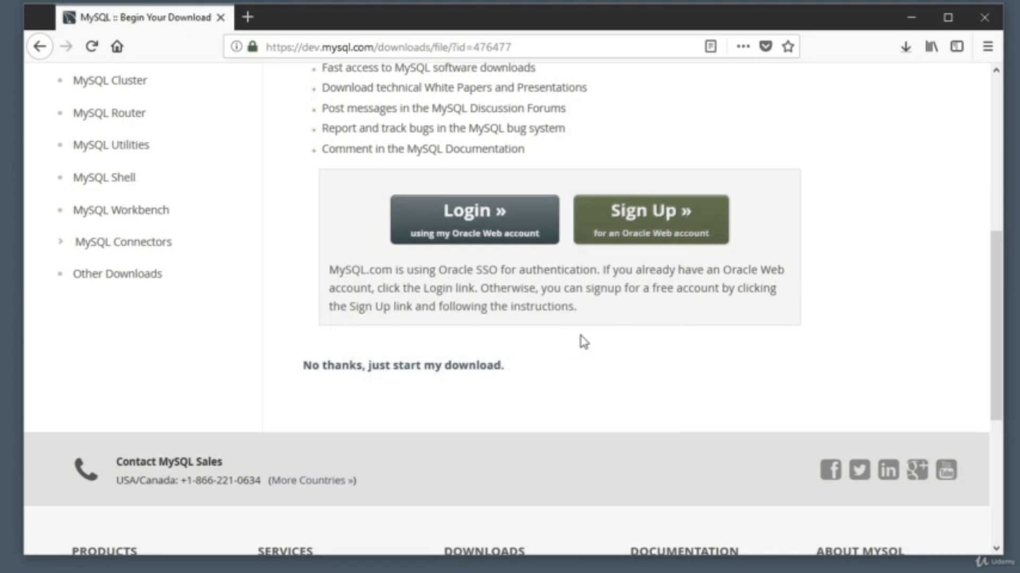
Step: Check the download progress of mysql-installer-community-8.0.11.0.msi in the browser
left_click(905, 46)
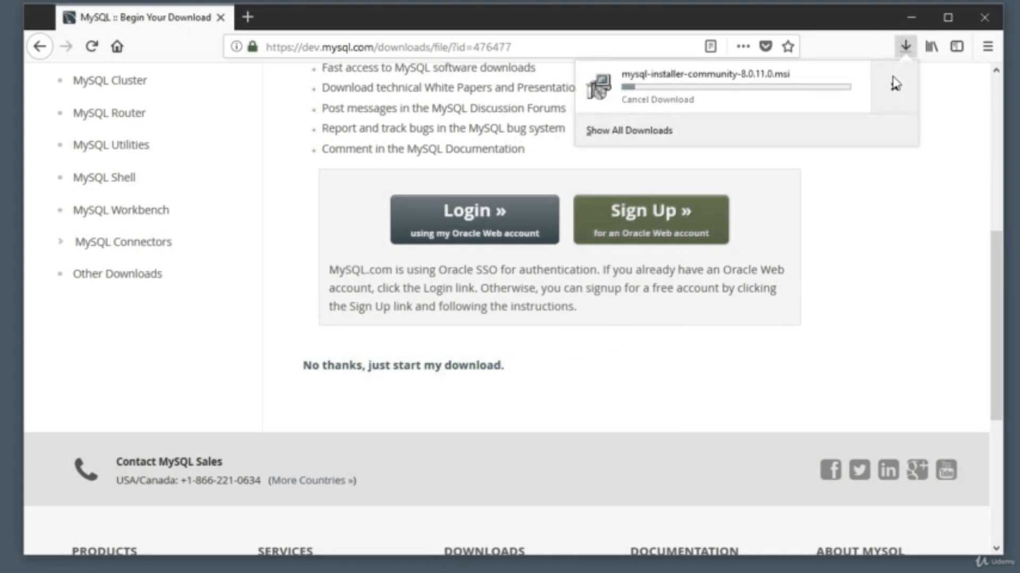
left_click(894, 87)
left_click(902, 187)
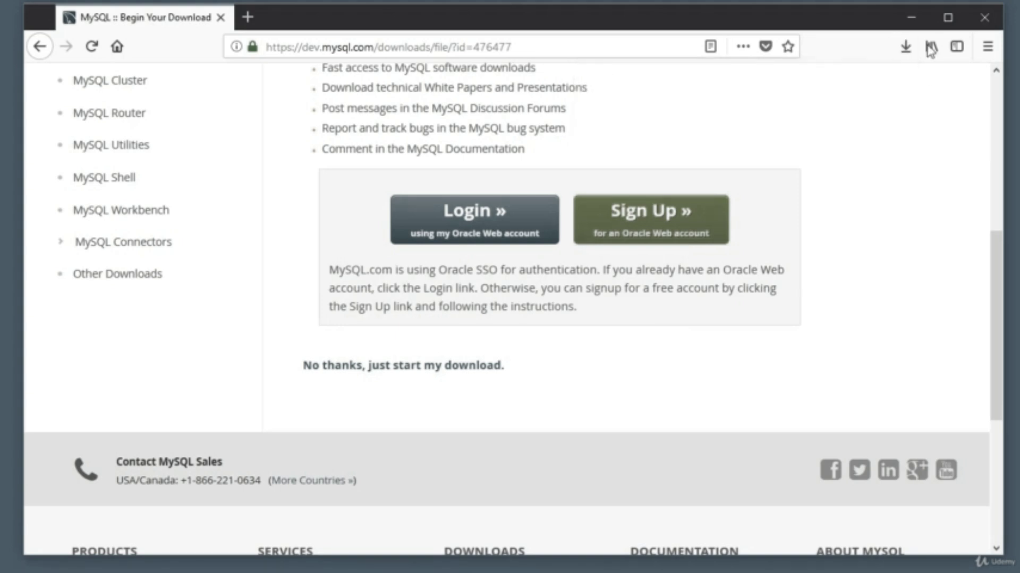
Step: Minimize the browser, launch the downloaded MySQL installer from the desktop, and reposition its window fully into view
left_click(909, 23)
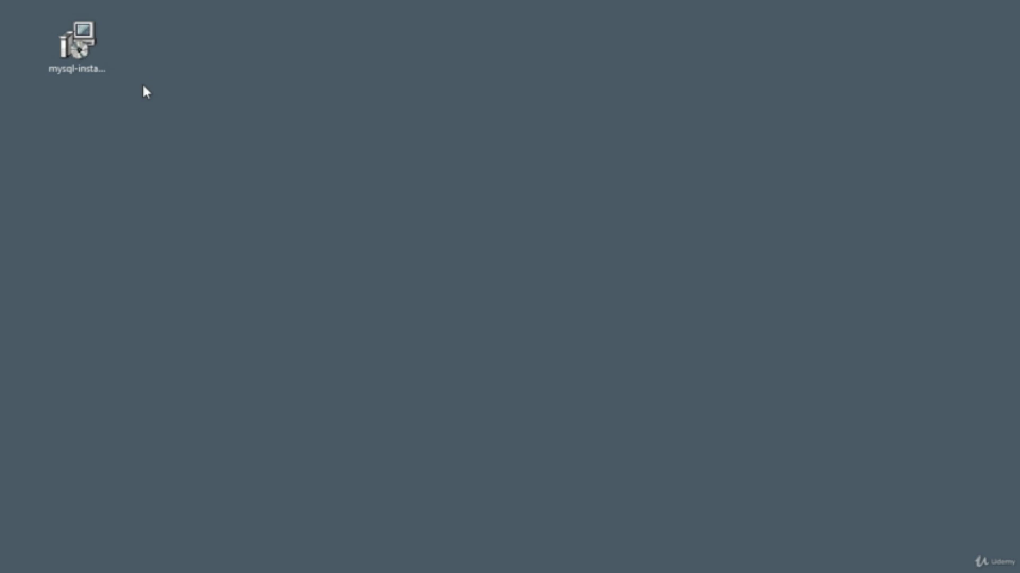
double_click(80, 42)
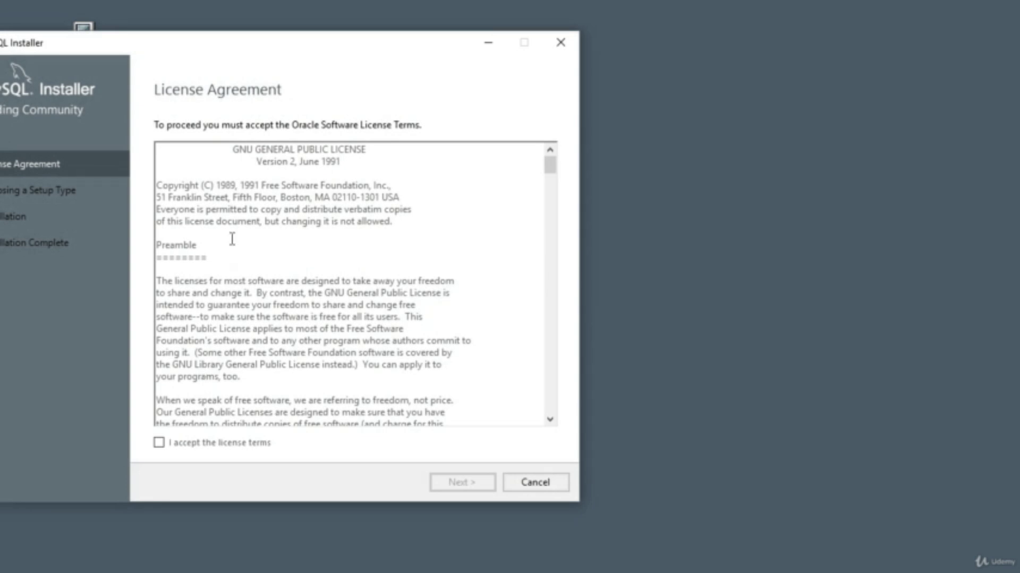
left_click_drag(185, 45, 460, 64)
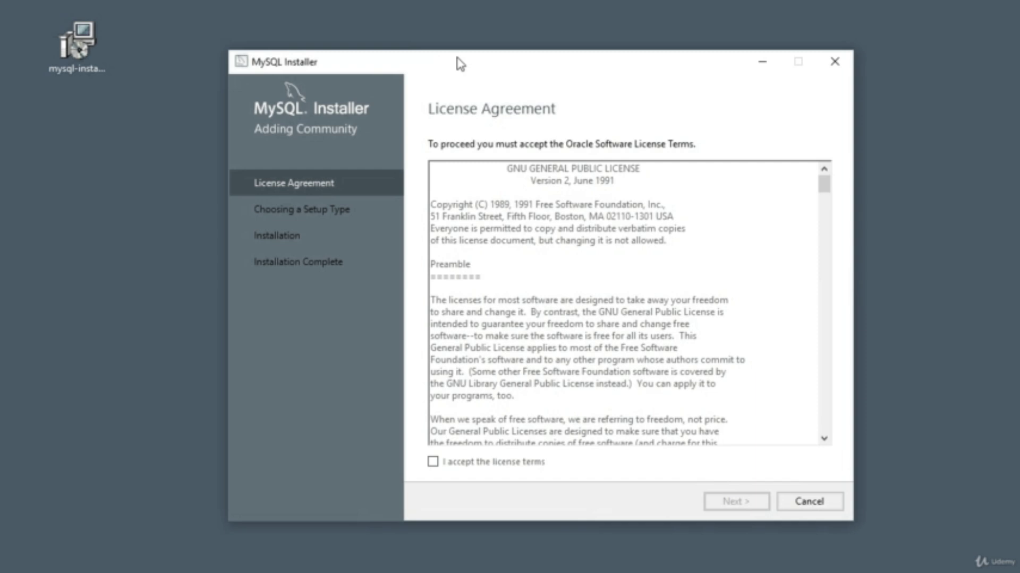
left_click_drag(460, 64, 448, 54)
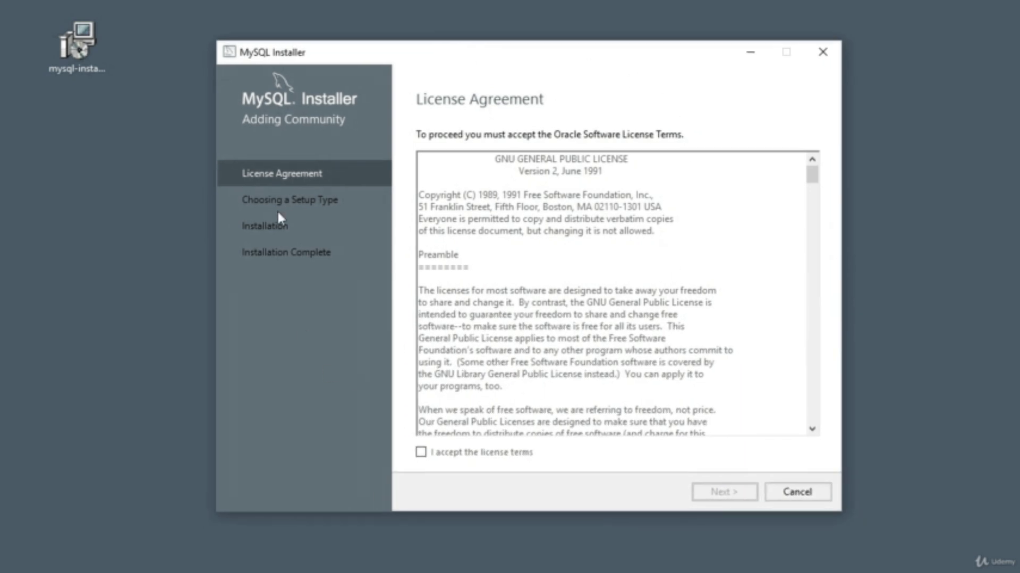
Step: Read through the license agreement, accept the license terms, and proceed to choosing a setup type
scroll(577, 308, "down", 15)
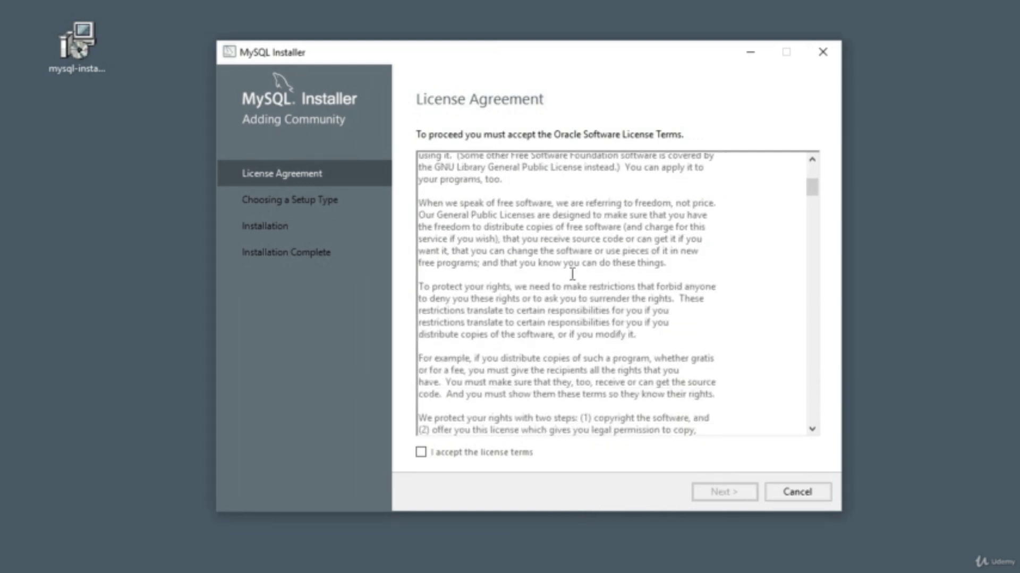
scroll(572, 272, "down", 15)
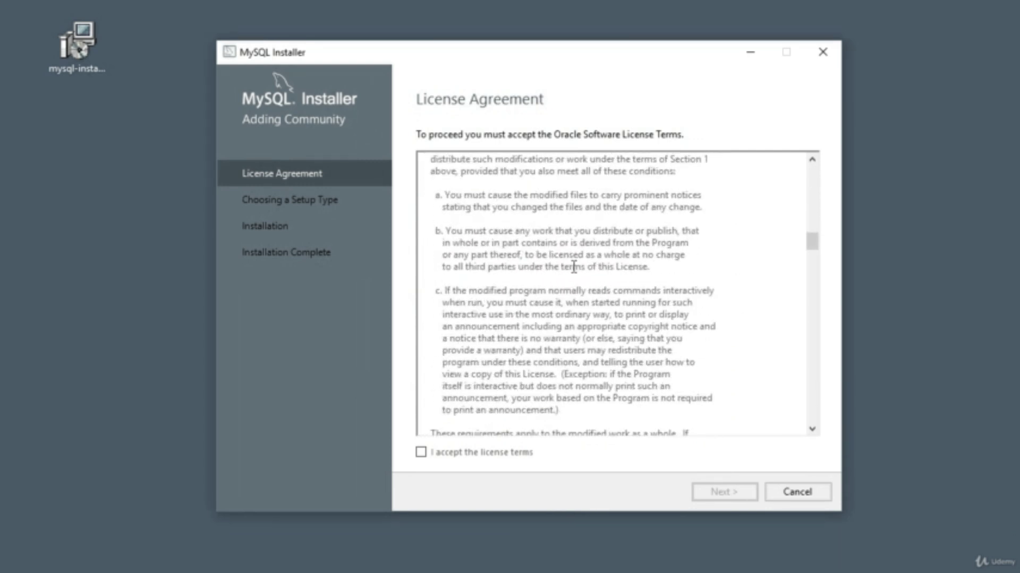
scroll(573, 266, "down", 4)
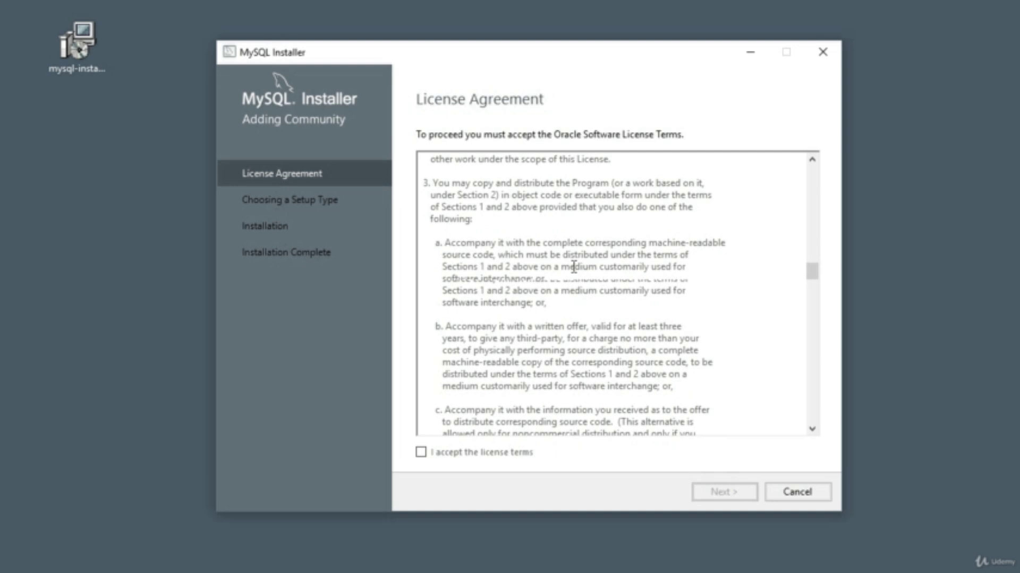
scroll(574, 266, "down", 4)
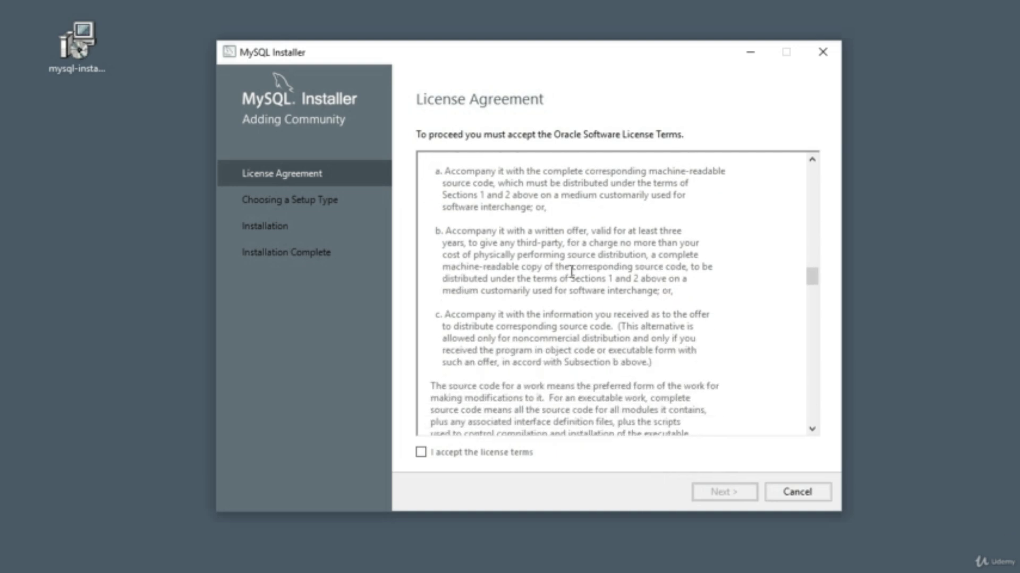
left_click(422, 453)
left_click(717, 495)
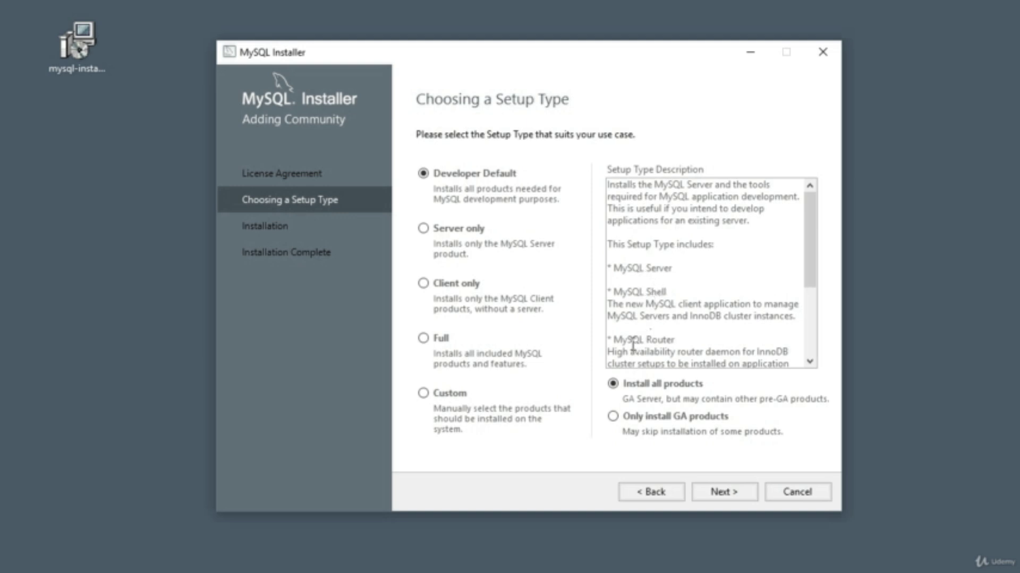
Step: Review the descriptions of the setup types, choose Custom, and proceed to product selection
scroll(666, 318, "down", 3)
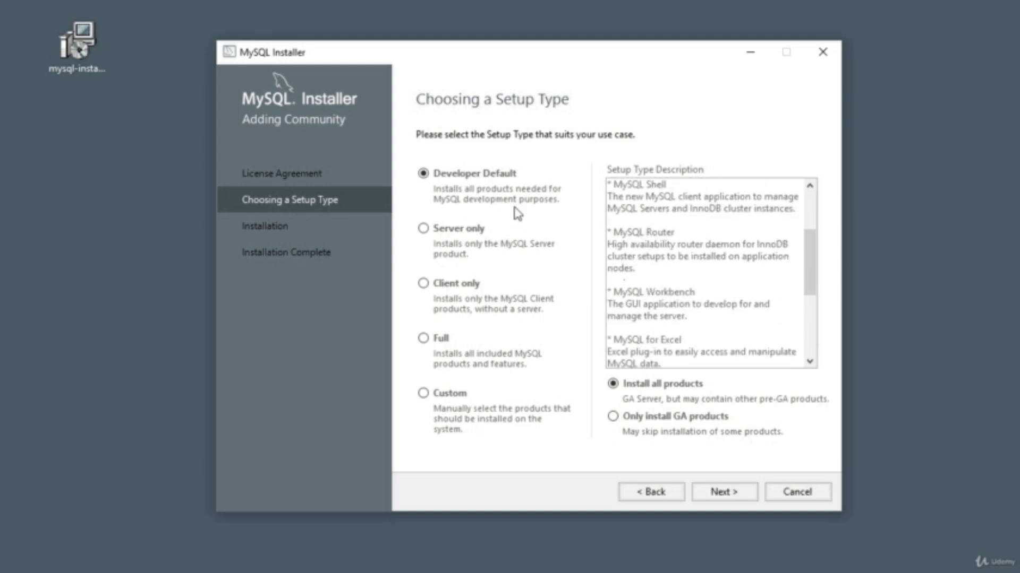
left_click(423, 229)
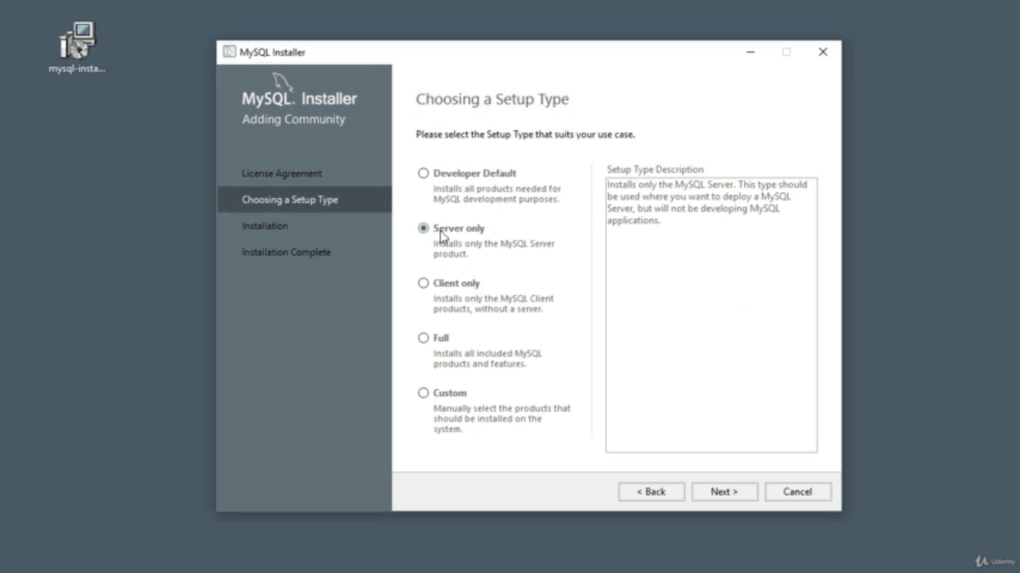
left_click(425, 284)
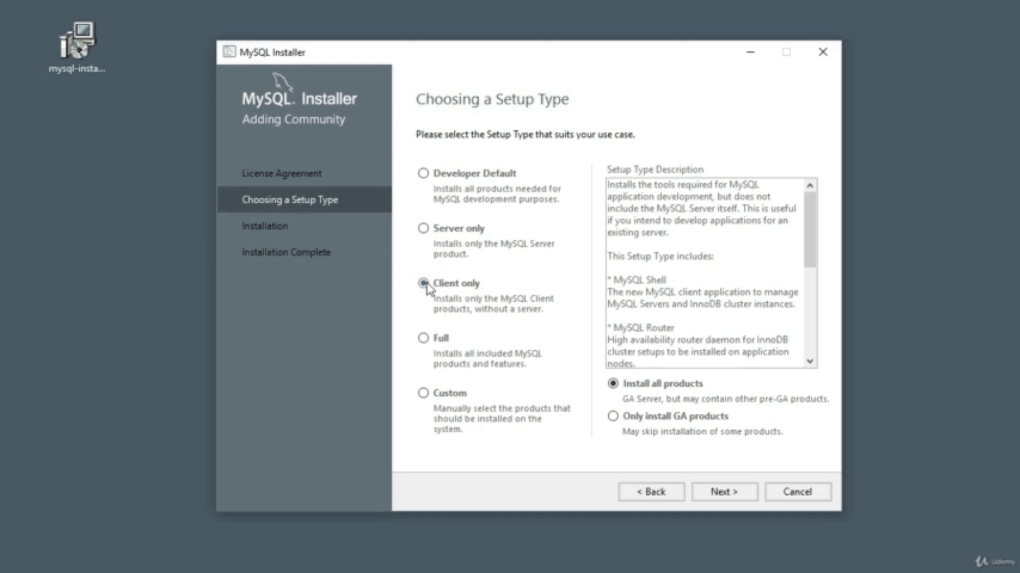
left_click(424, 339)
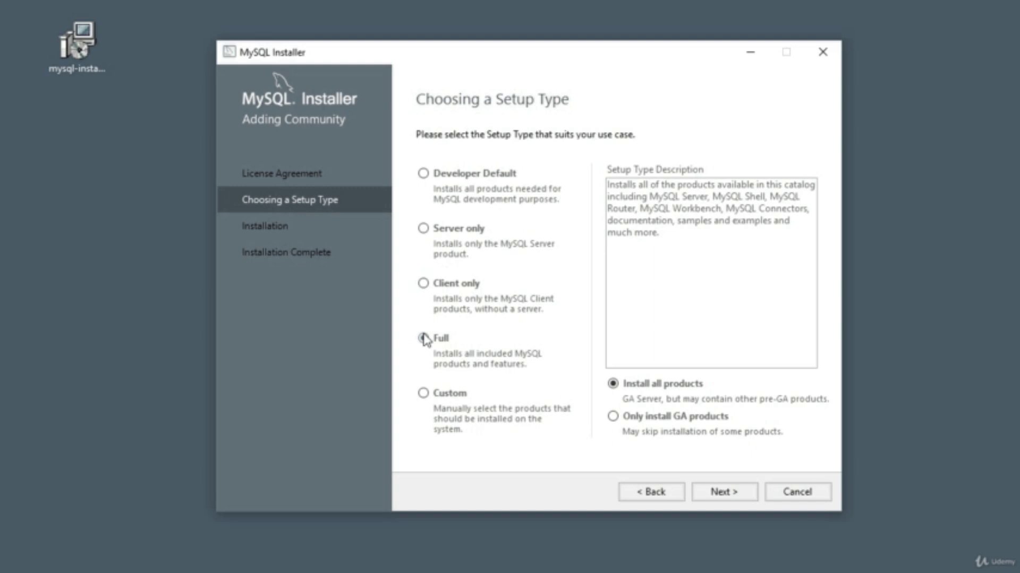
left_click(423, 394)
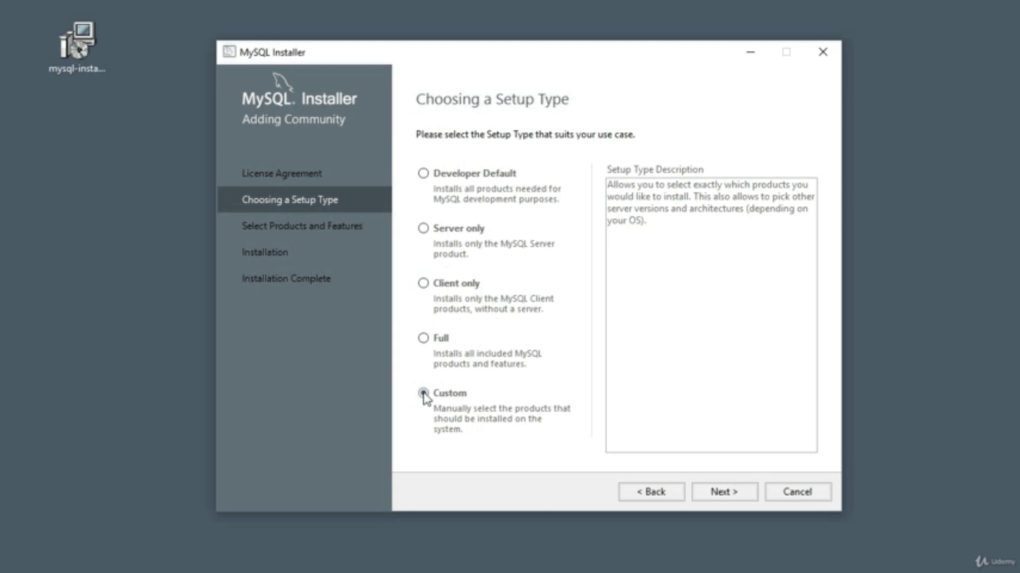
left_click(724, 492)
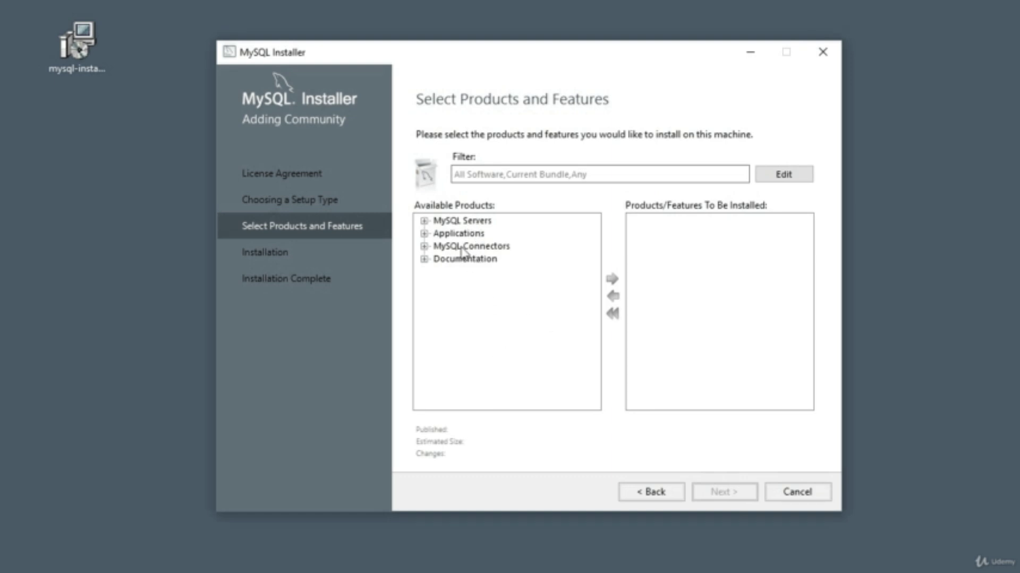
Step: Add MySQL Server 8.0.11 - X64 to the products to be installed
left_click(425, 221)
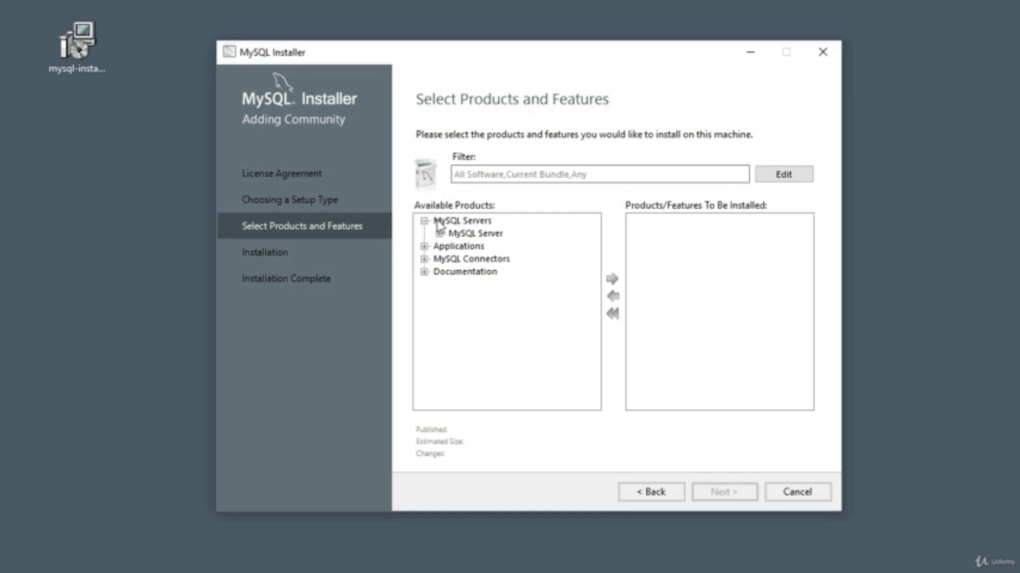
left_click(439, 233)
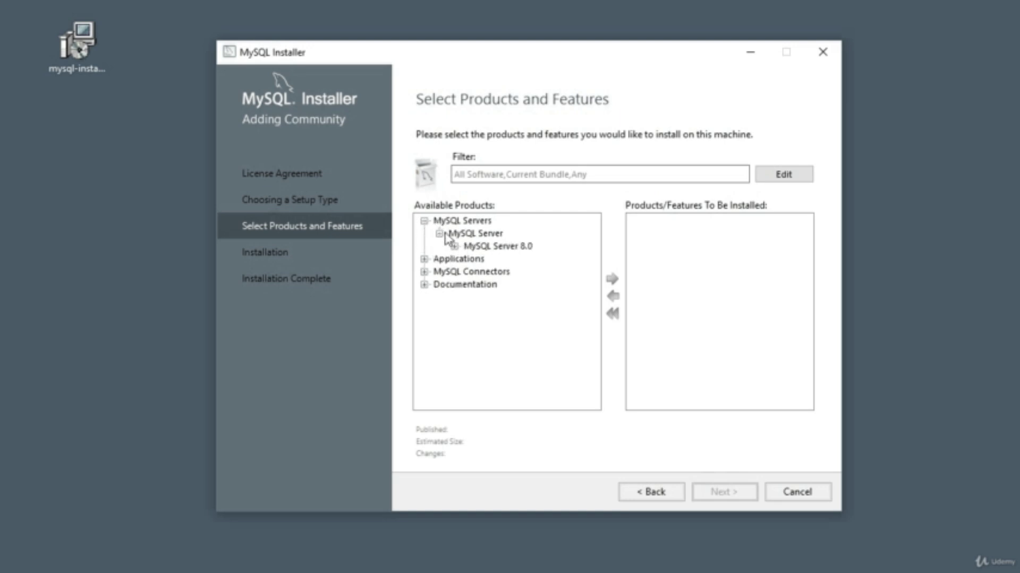
left_click(455, 246)
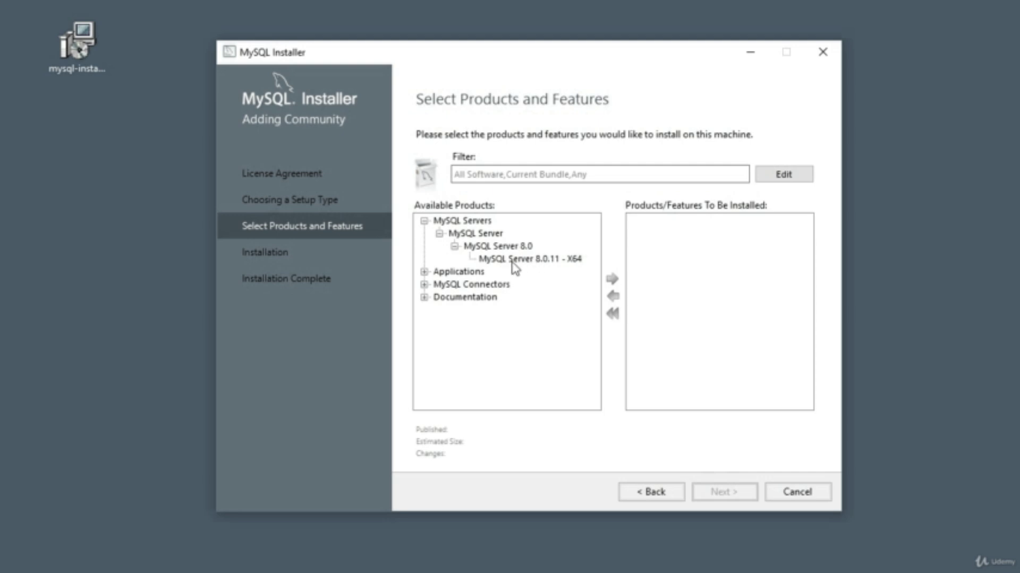
left_click(571, 260)
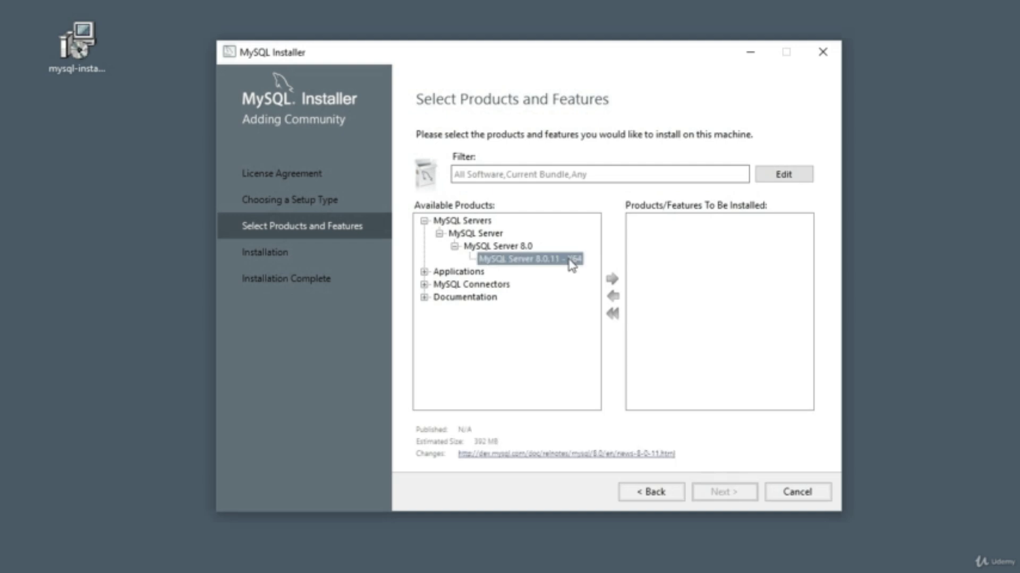
left_click(615, 281)
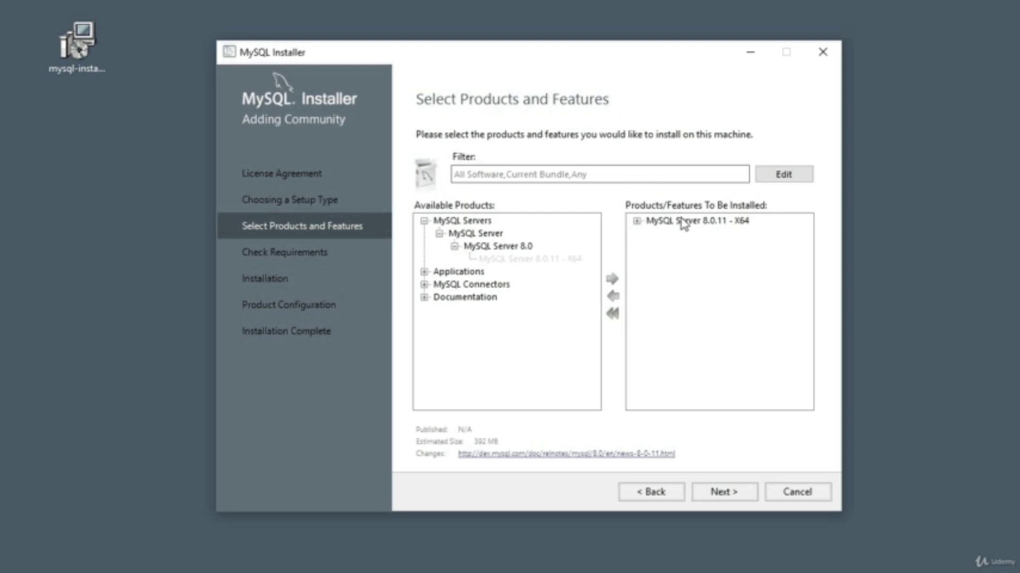
Step: Add MySQL Workbench 8.0.11 - X64 to the products to be installed and proceed to the requirements check
left_click(425, 272)
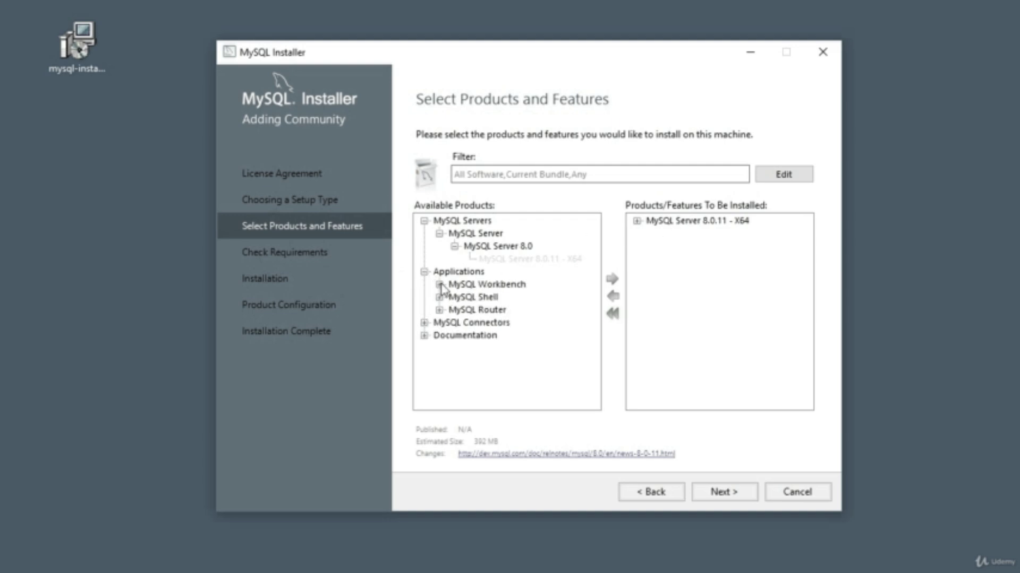
left_click(439, 285)
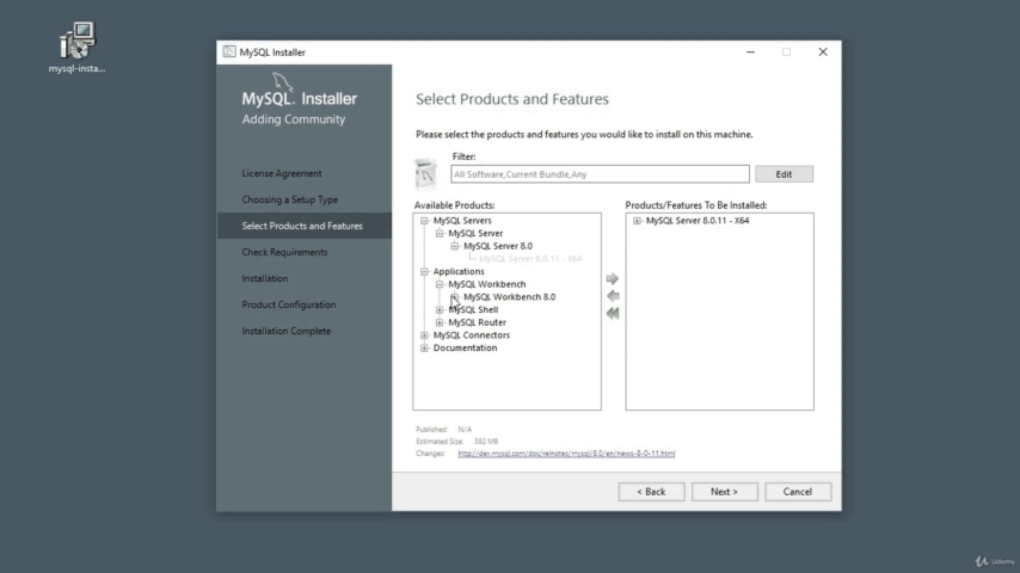
left_click(454, 297)
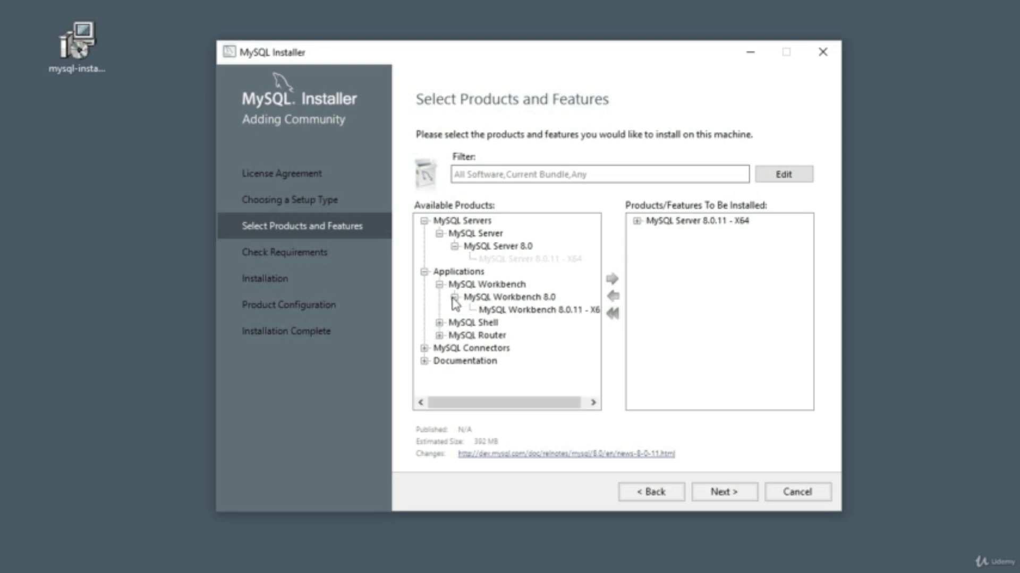
left_click(539, 313)
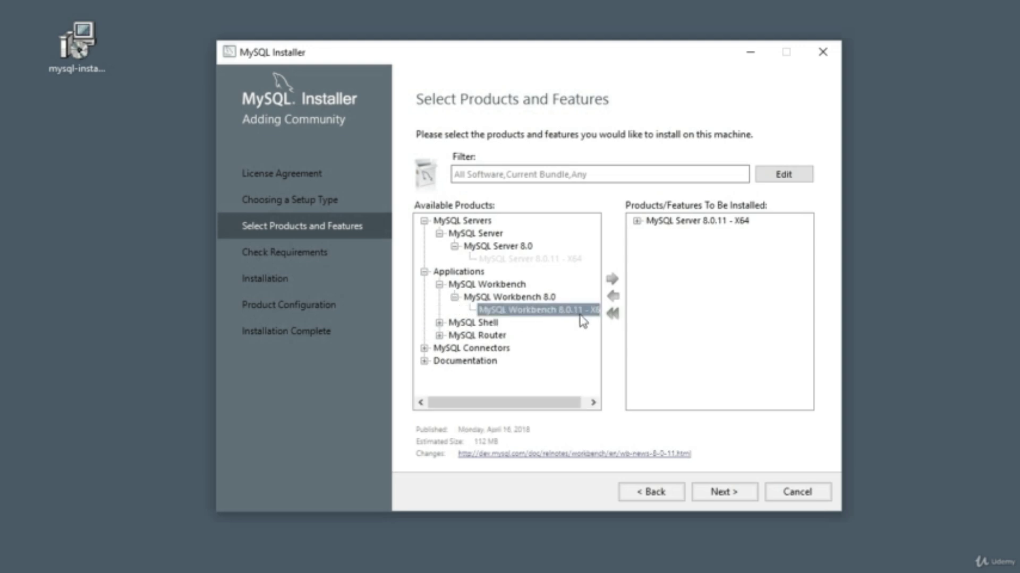
left_click(611, 280)
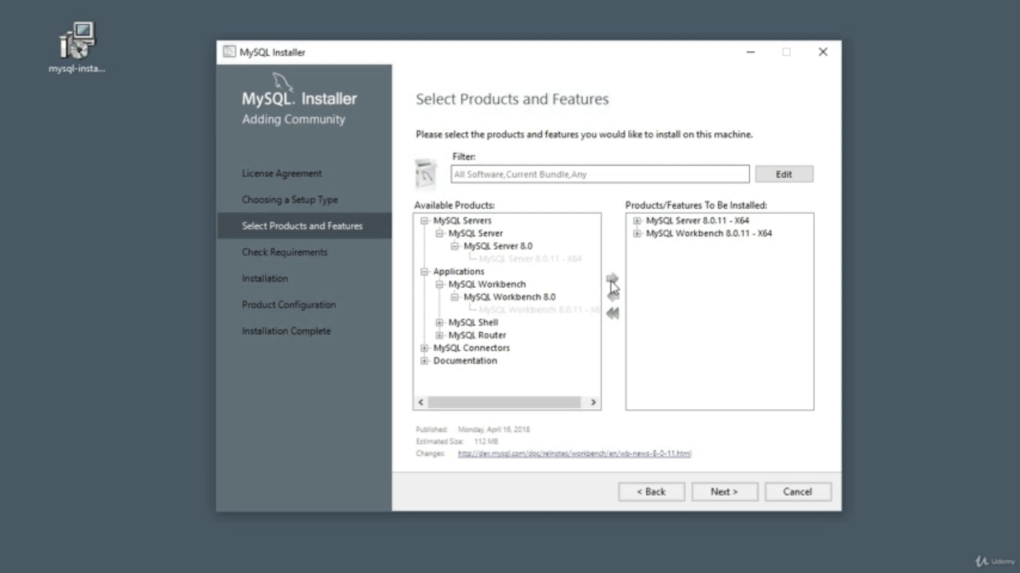
left_click(724, 494)
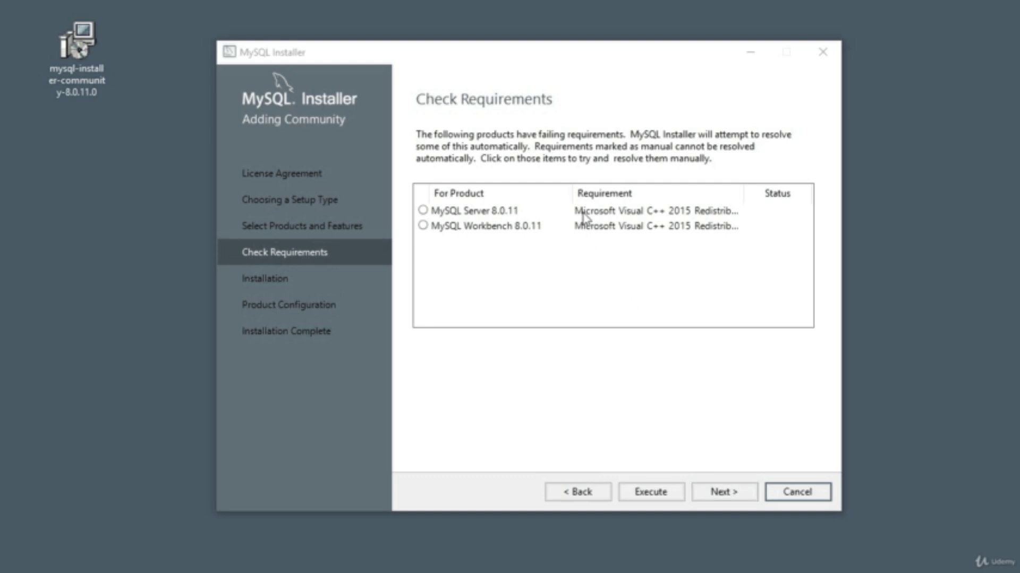
Step: Resolve the missing requirement by accepting the license and installing the Microsoft Visual C++ 2015 Redistributable (x64), then close its setup
left_click(645, 217)
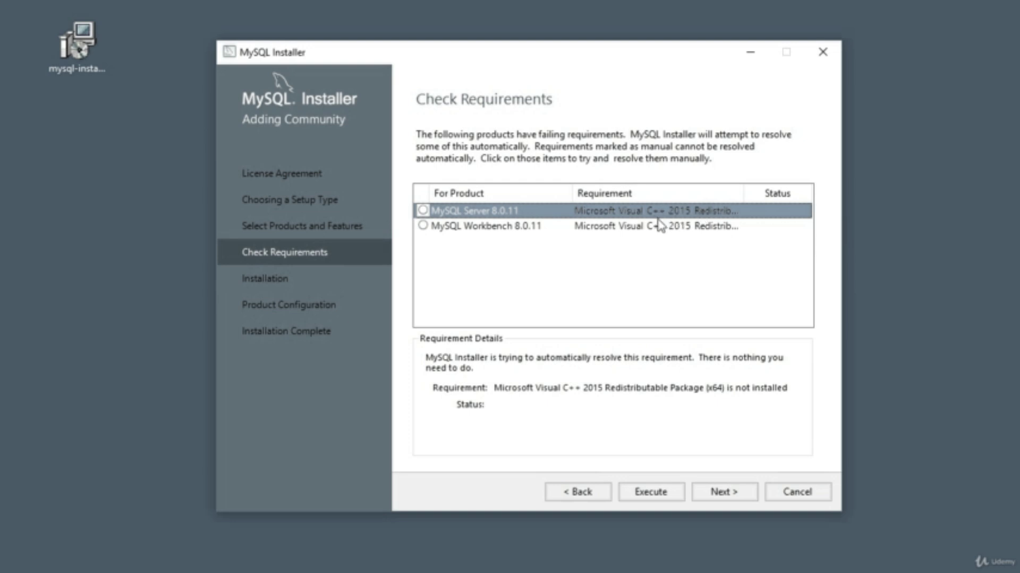
left_click(661, 499)
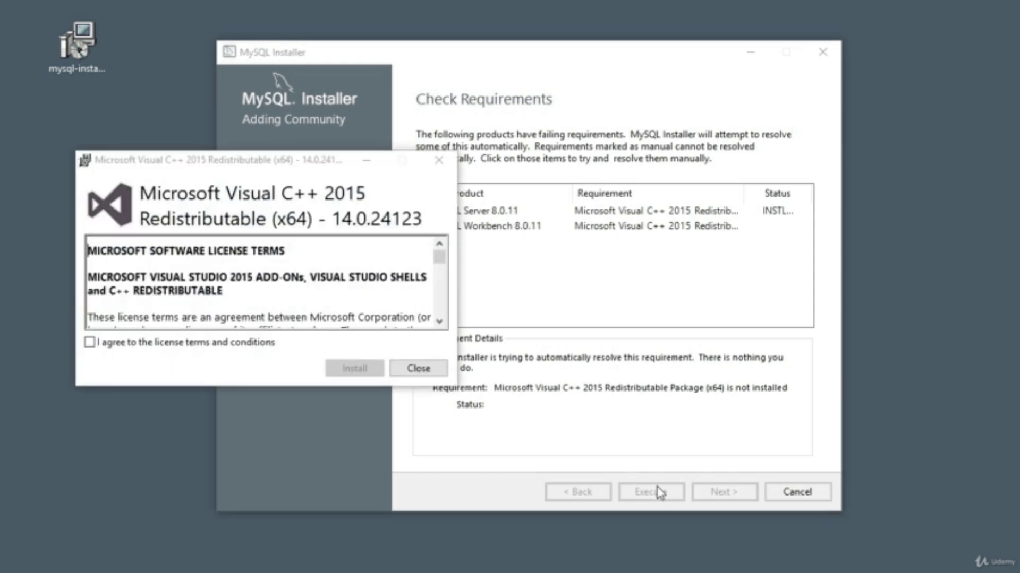
left_click(160, 348)
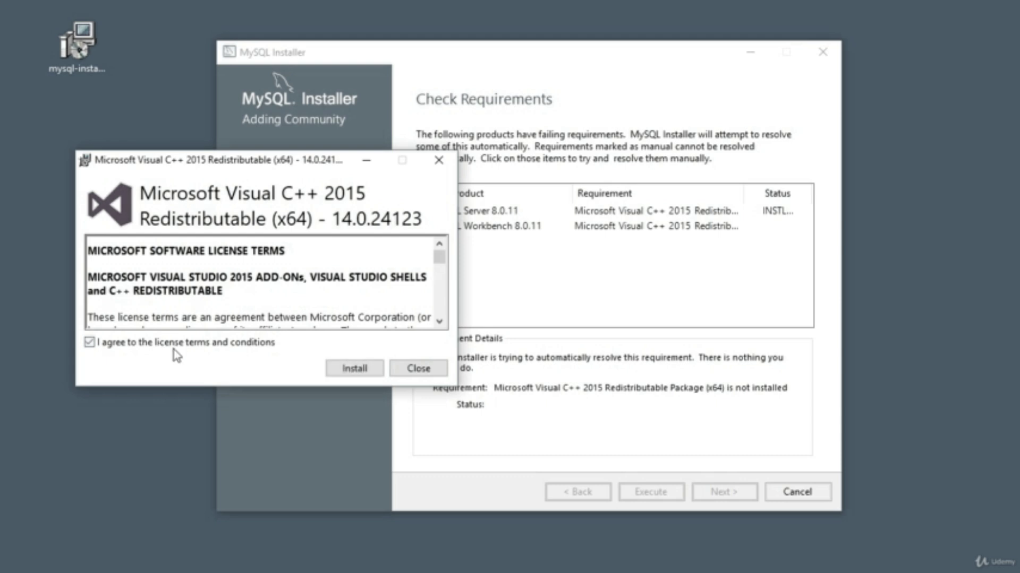
left_click(352, 370)
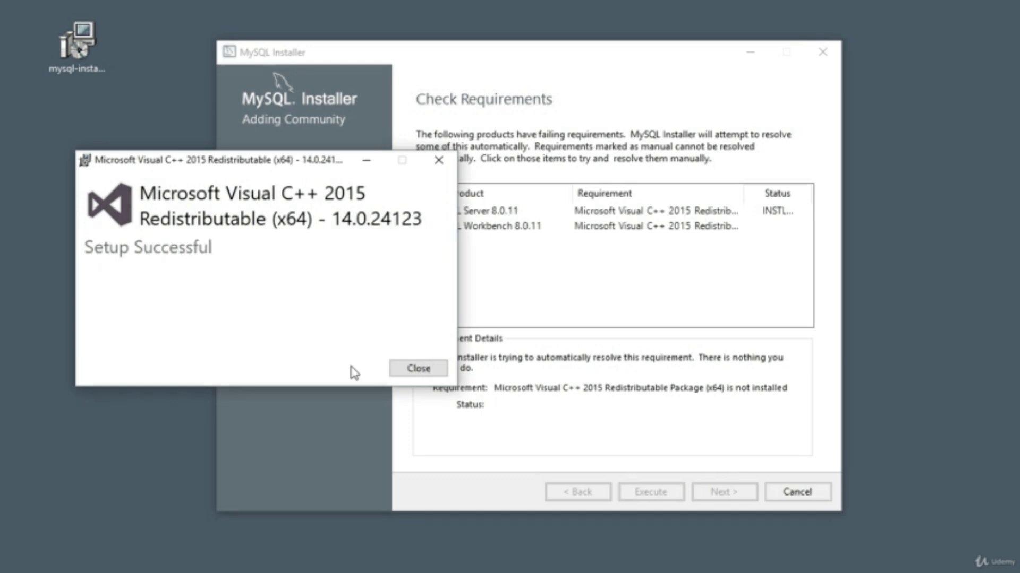
left_click(416, 367)
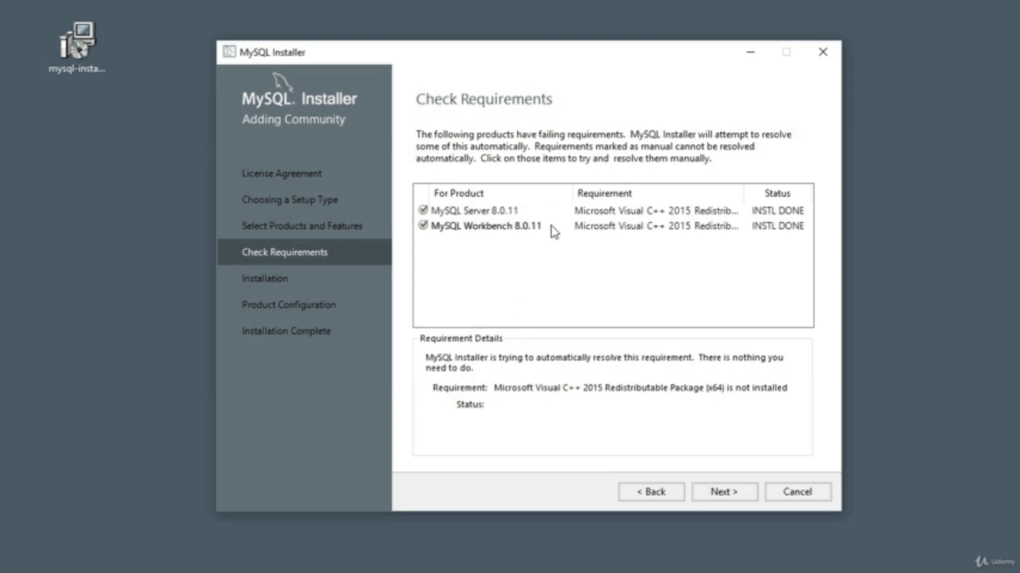
Step: Proceed to the installation stage and install MySQL Server 8.0.11 and MySQL Workbench 8.0.11
left_click(731, 499)
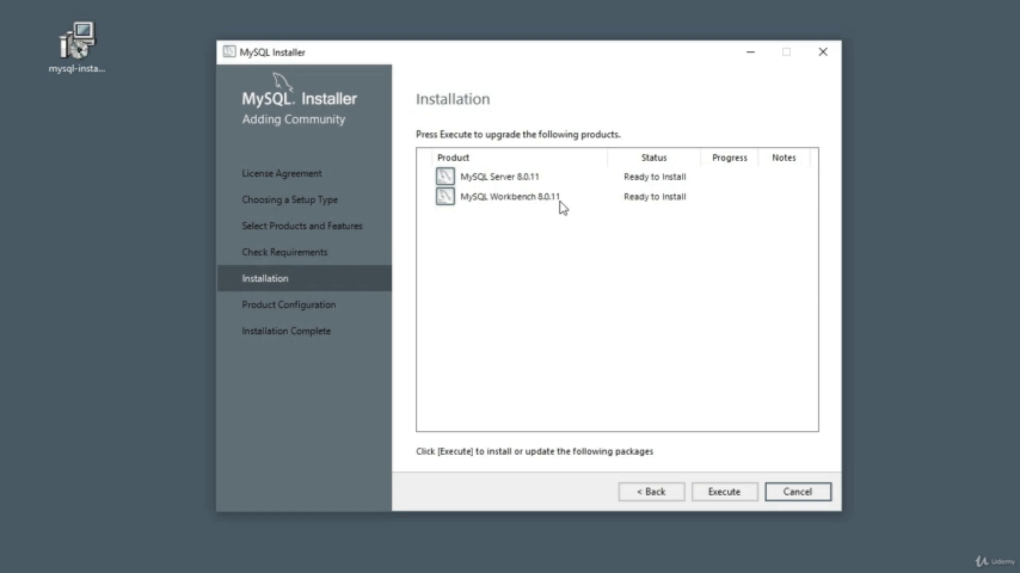
left_click(723, 494)
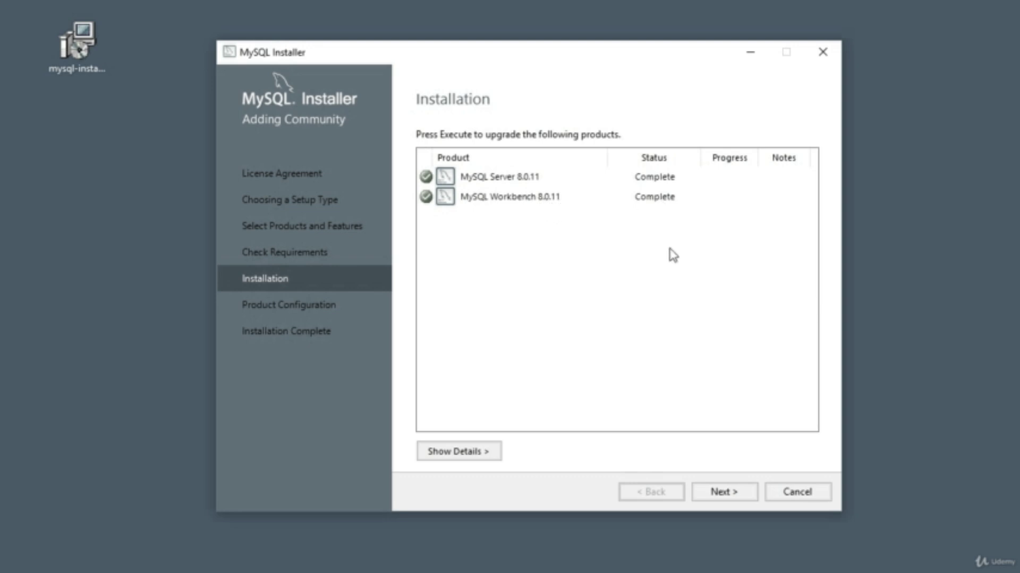
Step: Start configuring MySQL Server 8.0.11 and keep the Standalone MySQL Server / Classic MySQL Replication option
left_click(725, 492)
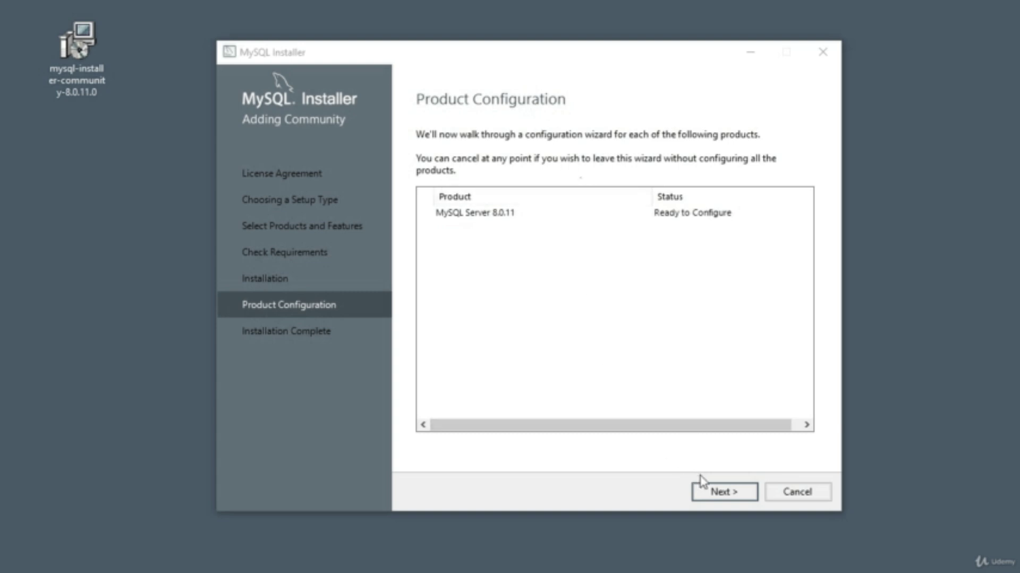
left_click(720, 494)
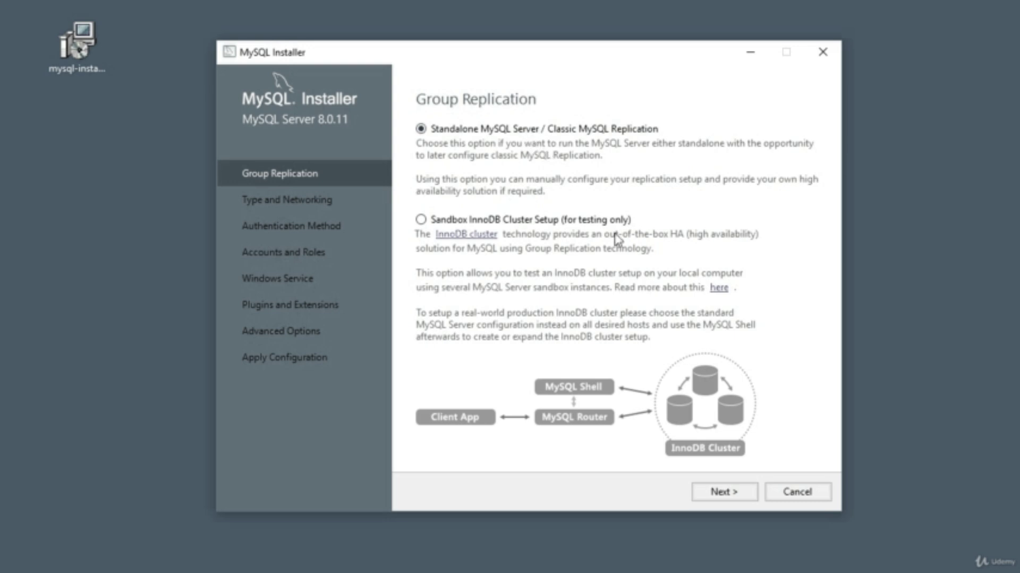
left_click(715, 492)
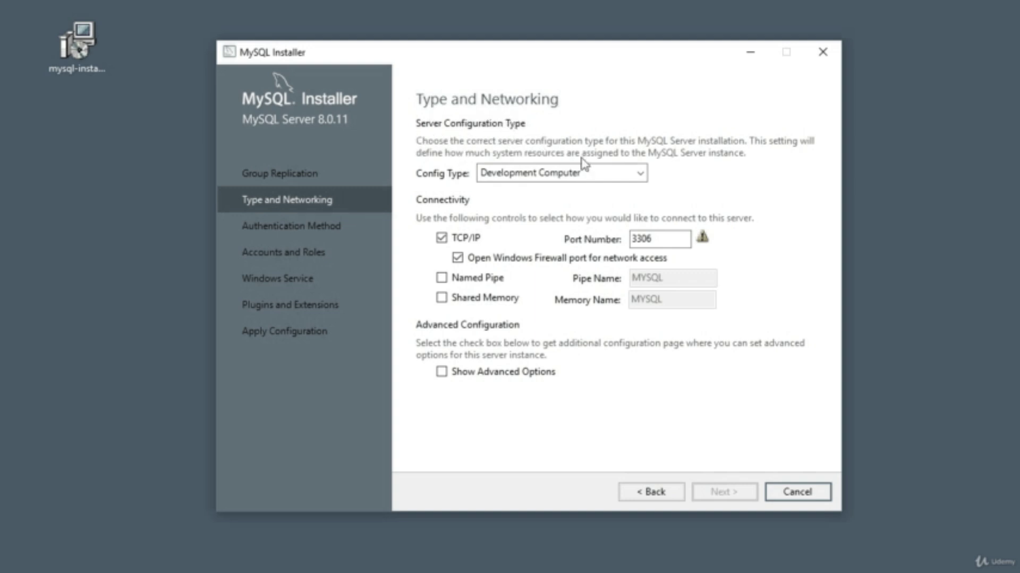
Step: Keep the Development Computer configuration type, set the TCP/IP port number to 3307, and proceed to the authentication method
left_click(624, 176)
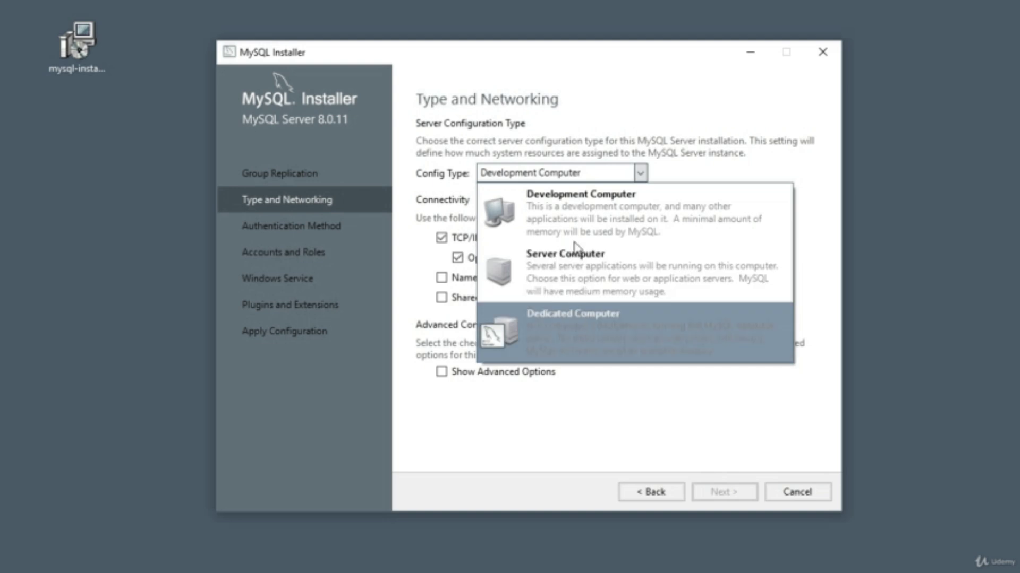
left_click(574, 215)
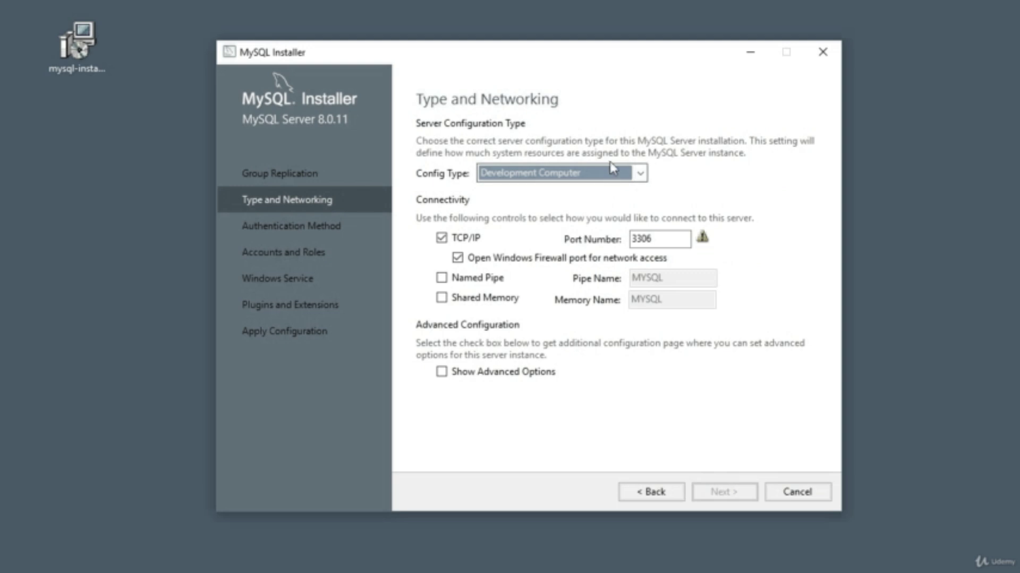
left_click(679, 242)
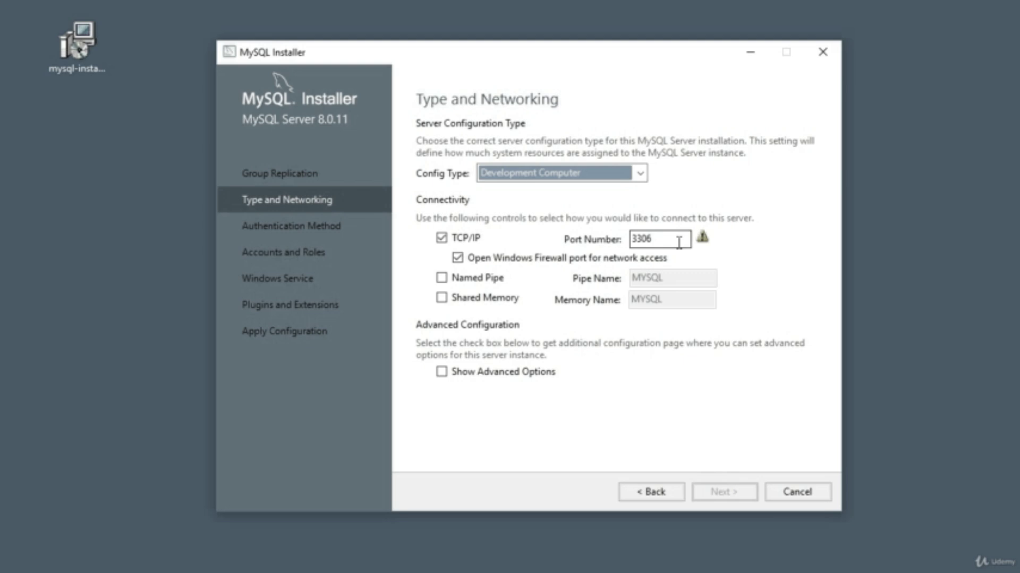
left_click_drag(678, 242, 623, 247)
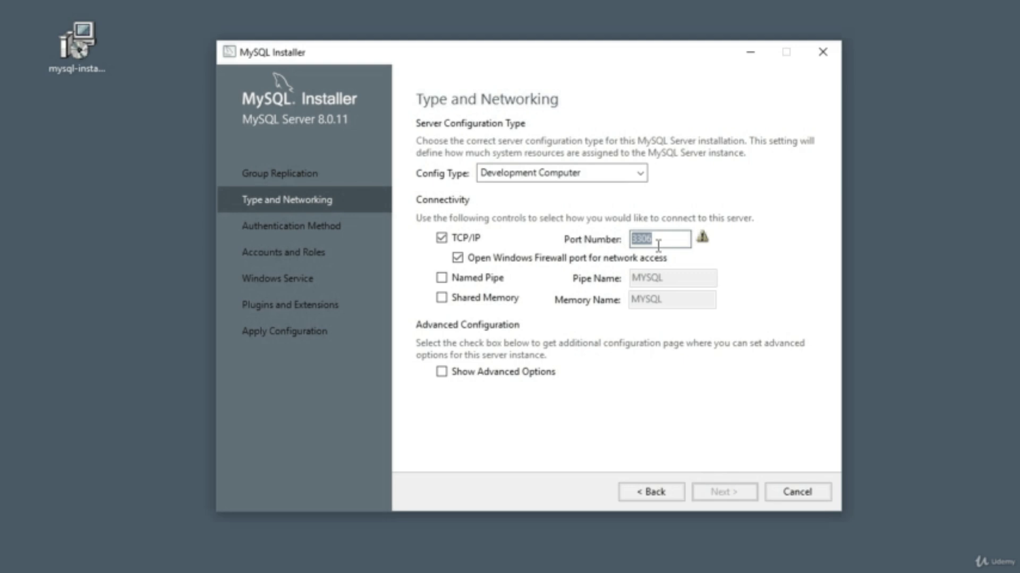
left_click(681, 238)
mouse_move(702, 239)
double_click(677, 241)
left_click(674, 240)
key("BackSpace")
type("7")
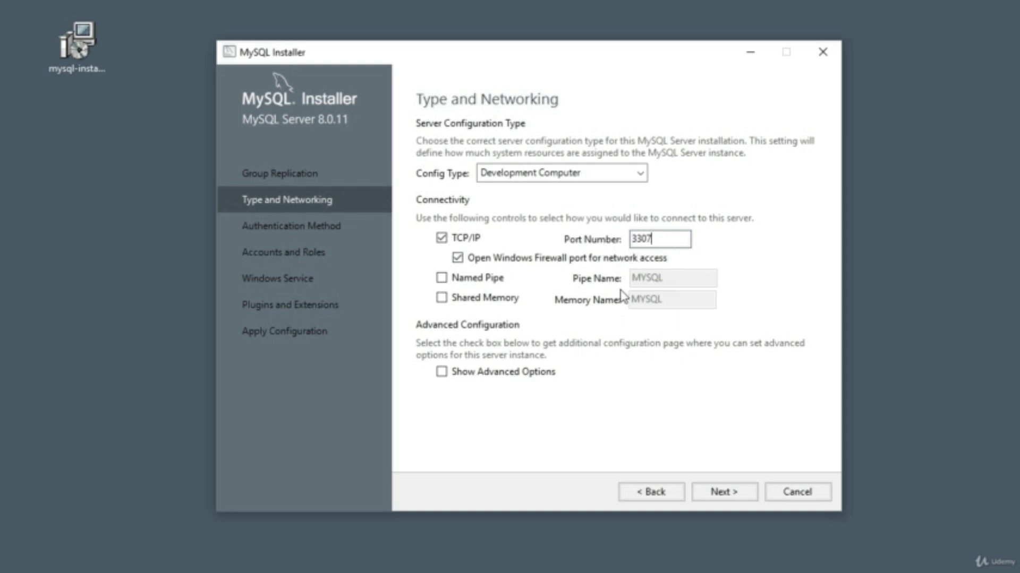
left_click(726, 494)
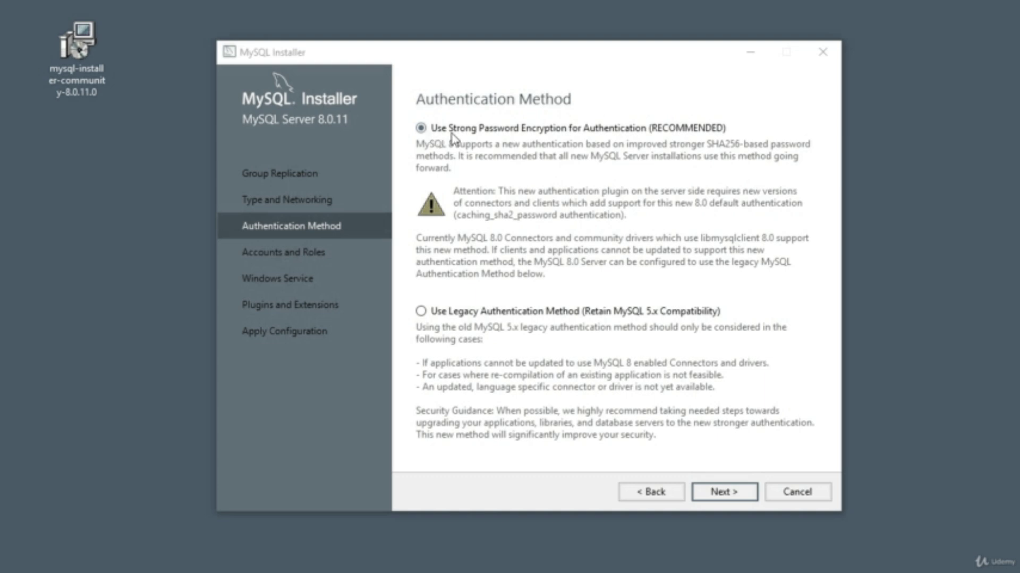
Step: Accept strong password encryption for authentication, then enter and repeat the MySQL root password
left_click(724, 492)
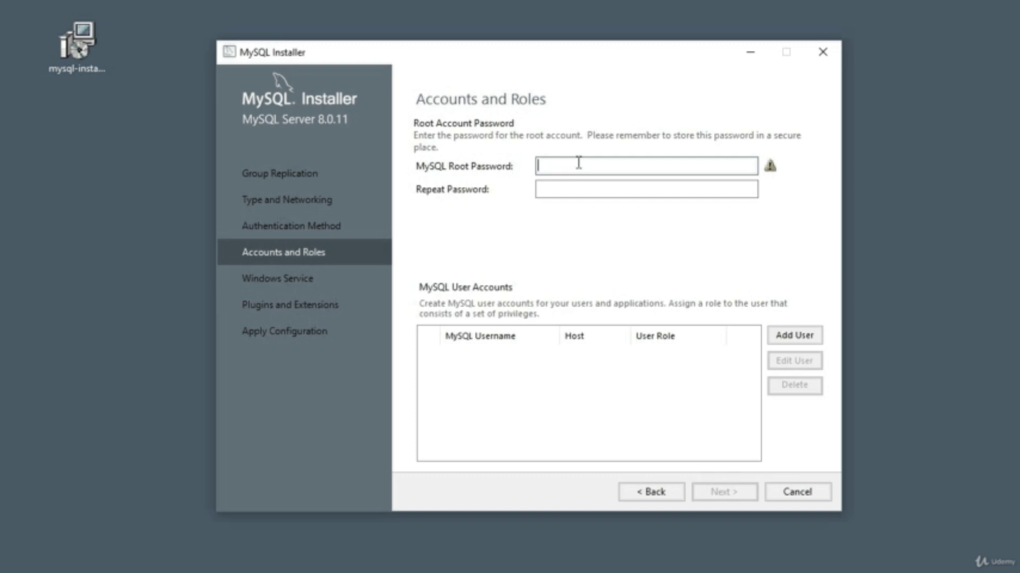
type("••••••••")
key("Tab")
type("••••••••")
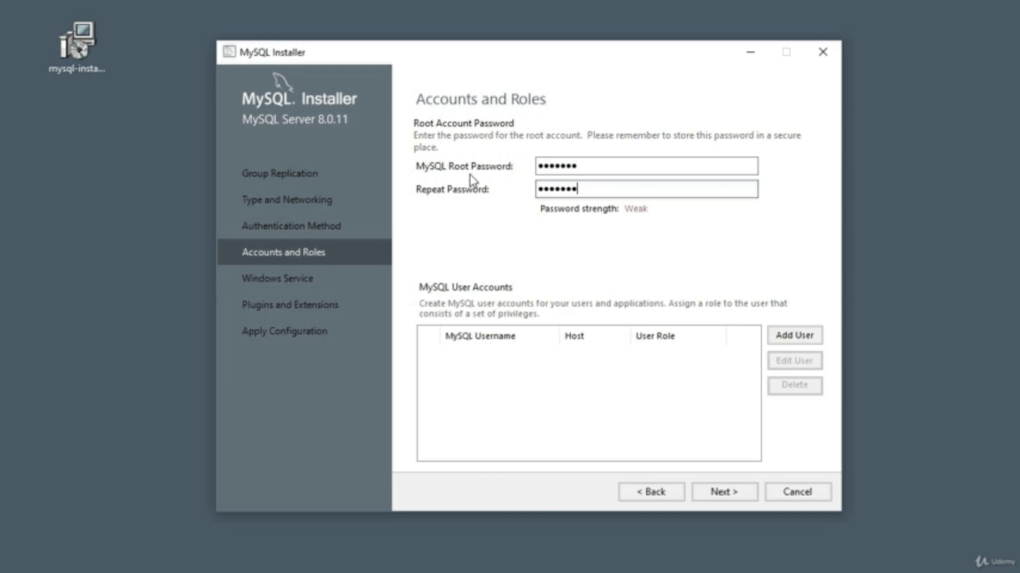
left_click(794, 336)
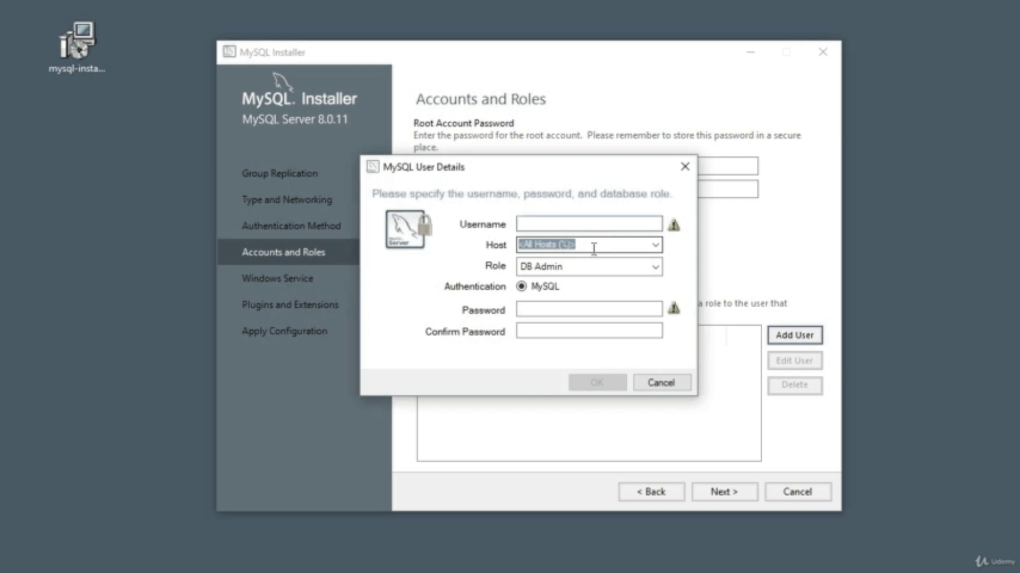
left_click(580, 272)
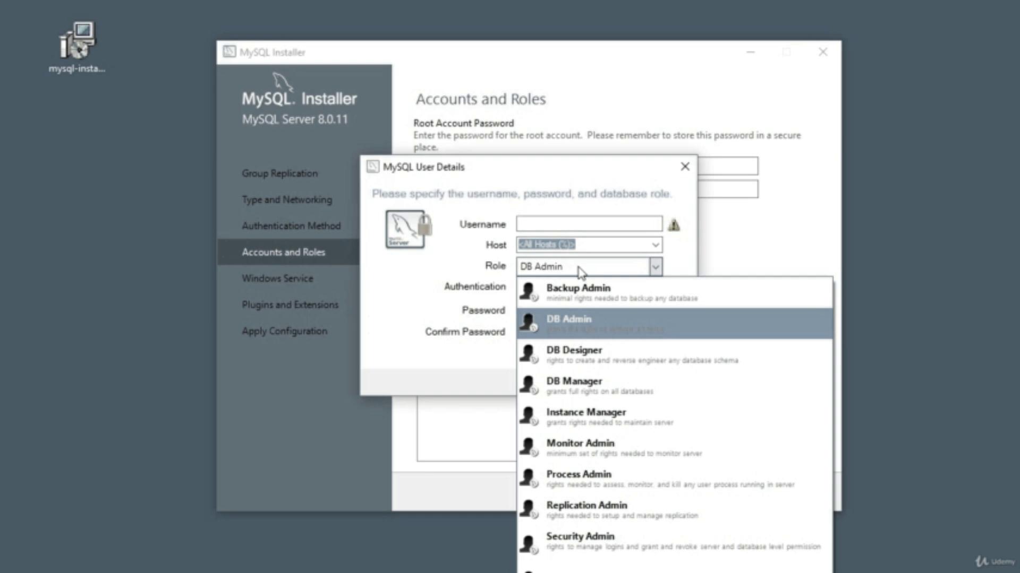
left_click(433, 274)
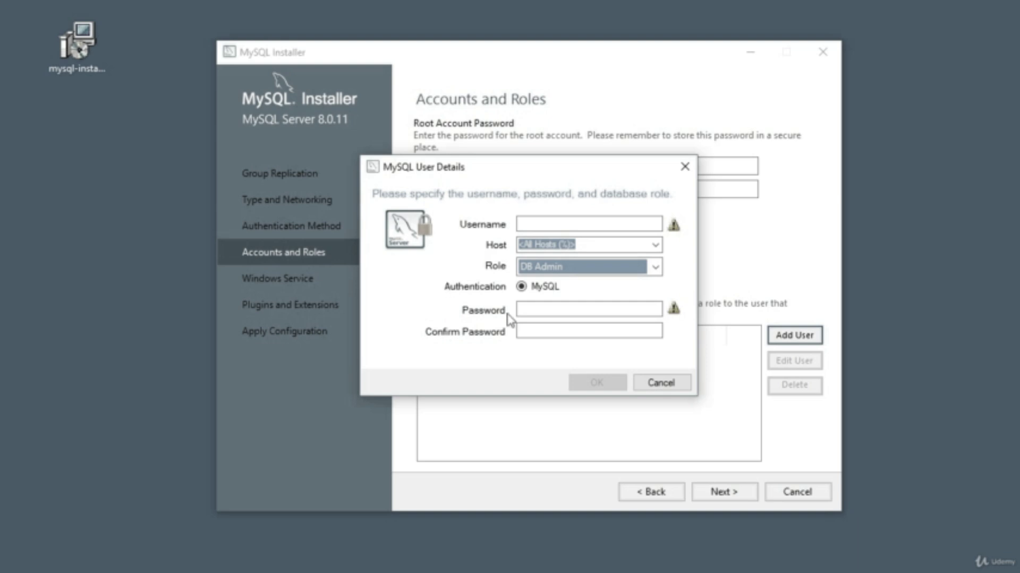
left_click(661, 381)
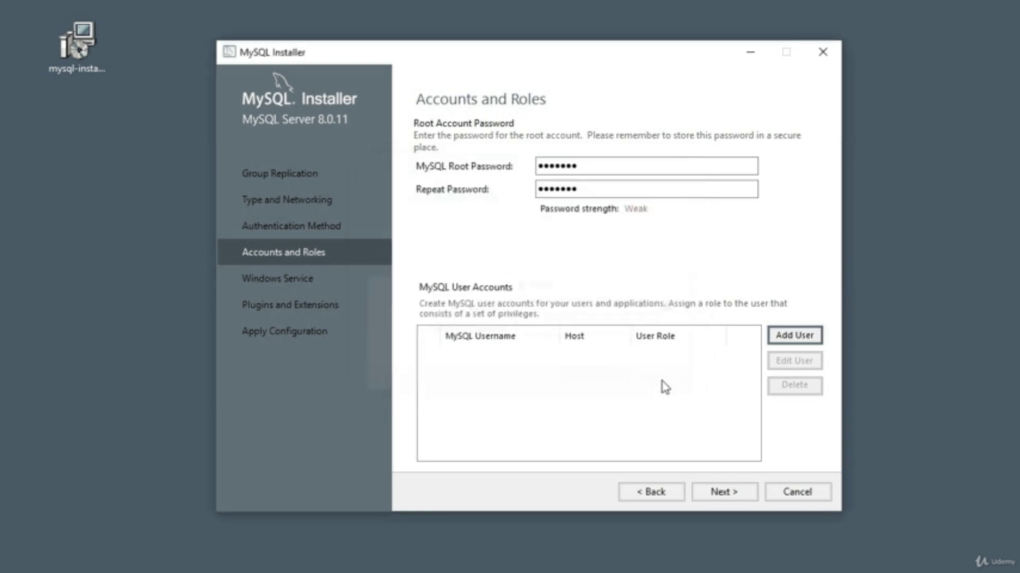
Step: Keep the Windows service name MySQL80 with the Standard System Account, leave X Protocol disabled, and proceed to Apply Configuration
left_click(722, 494)
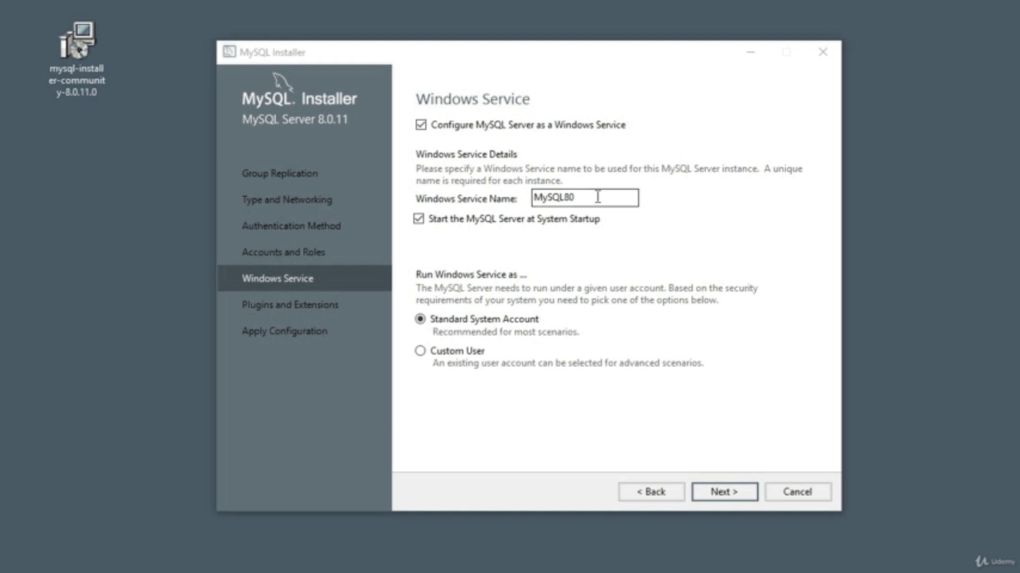
double_click(598, 197)
left_click(605, 197)
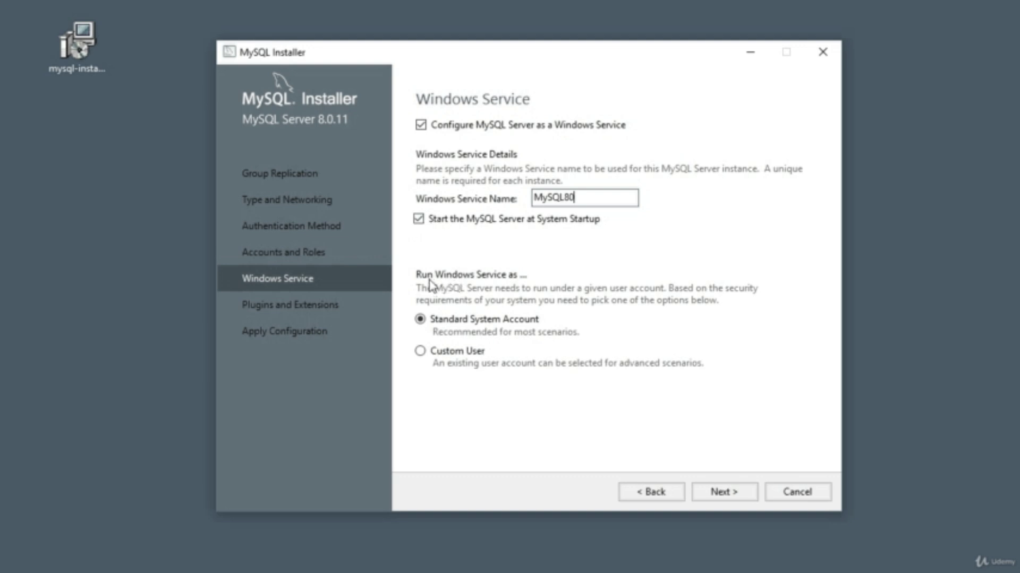
left_click(728, 497)
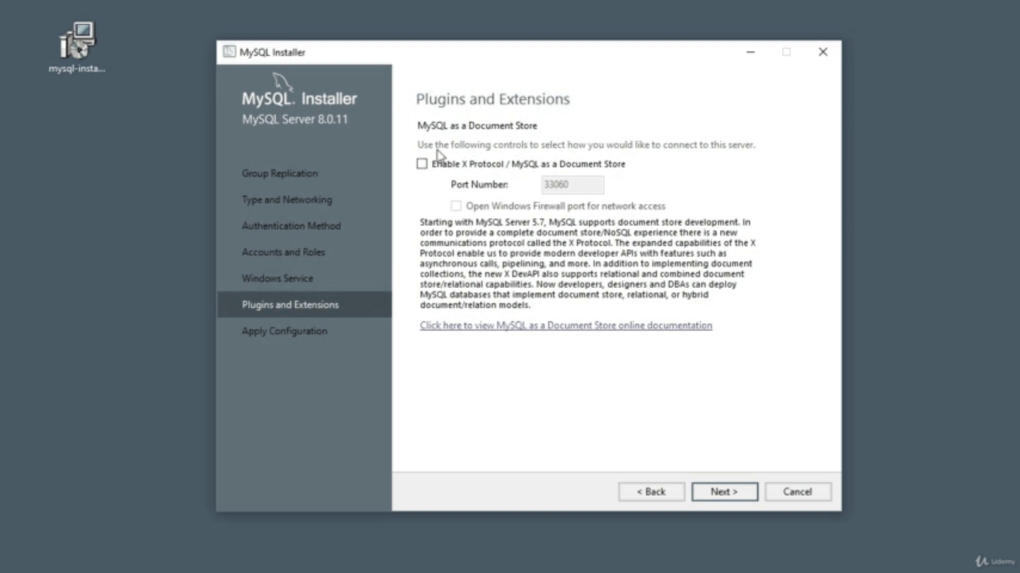
left_click(718, 495)
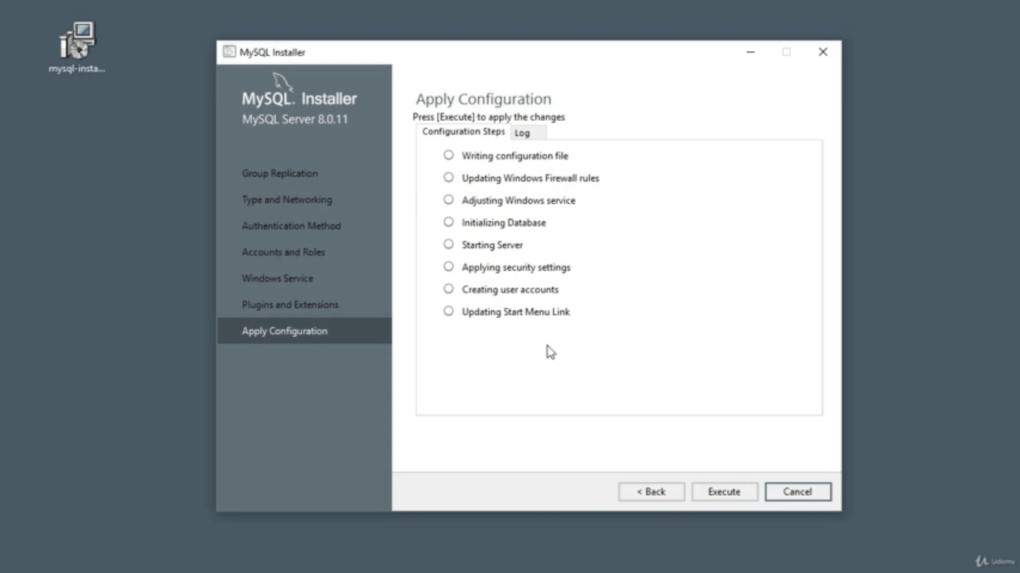
Step: Apply the MySQL Server 8.0.11 configuration, finish it, and proceed to the Installation Complete stage
left_click(720, 495)
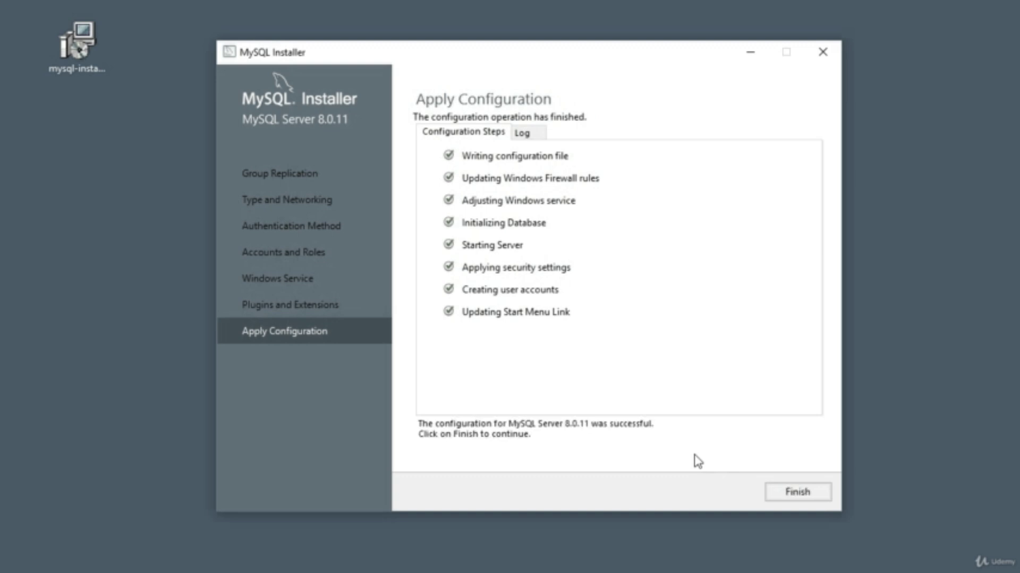
left_click(797, 493)
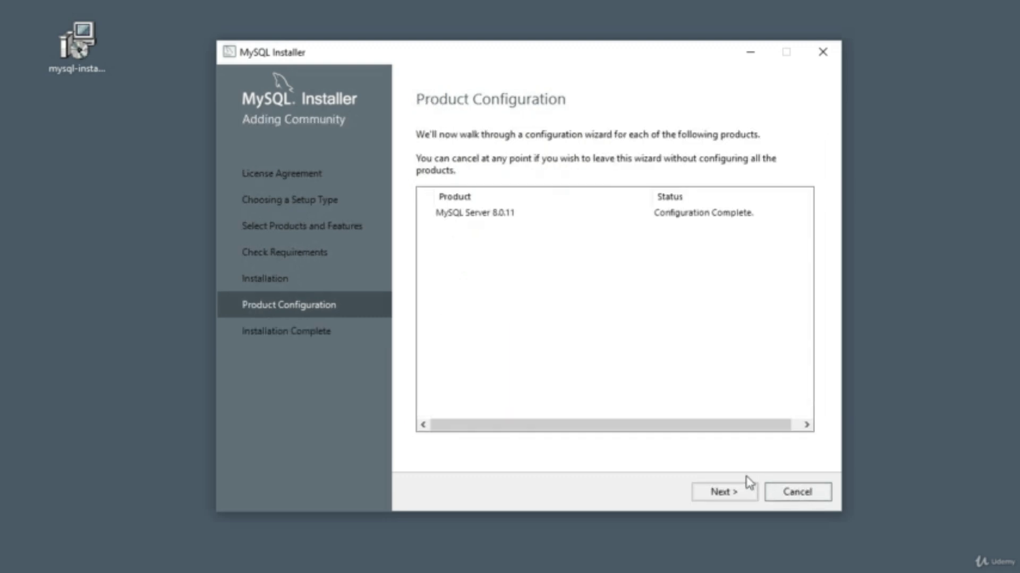
left_click(720, 493)
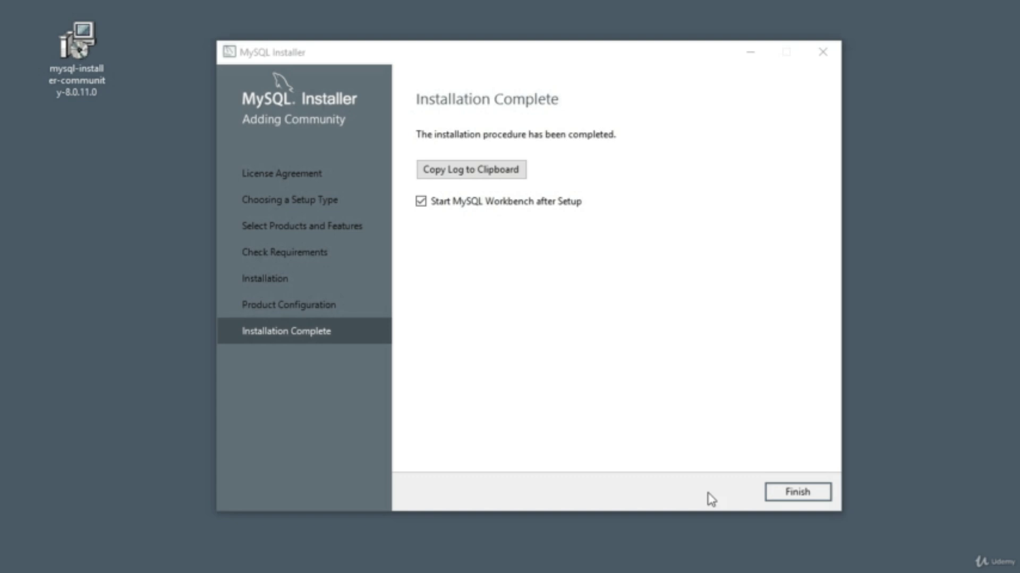
Step: Disable starting MySQL Workbench after setup and finish the MySQL Installer
left_click(421, 202)
left_click(421, 202)
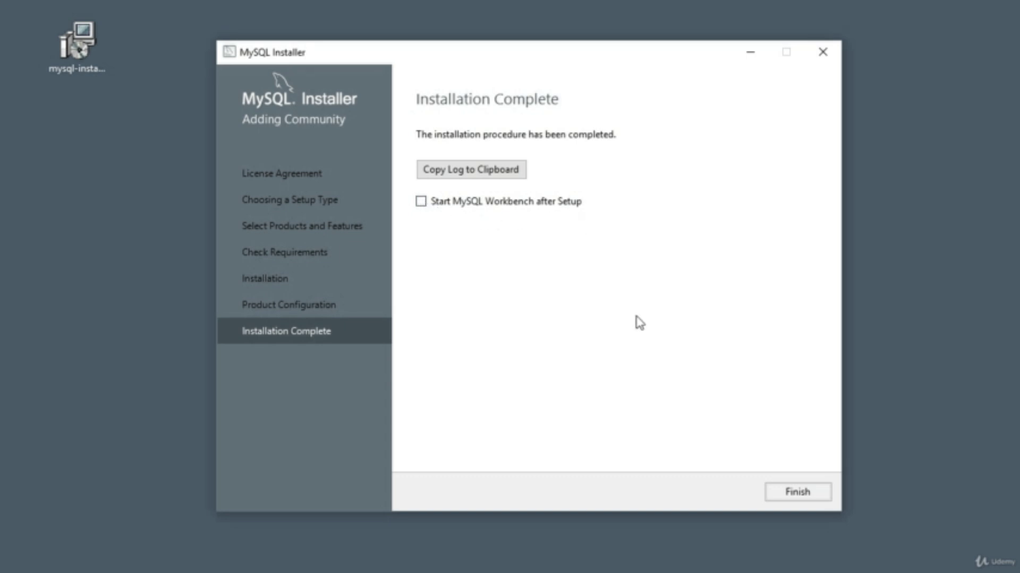
left_click(802, 494)
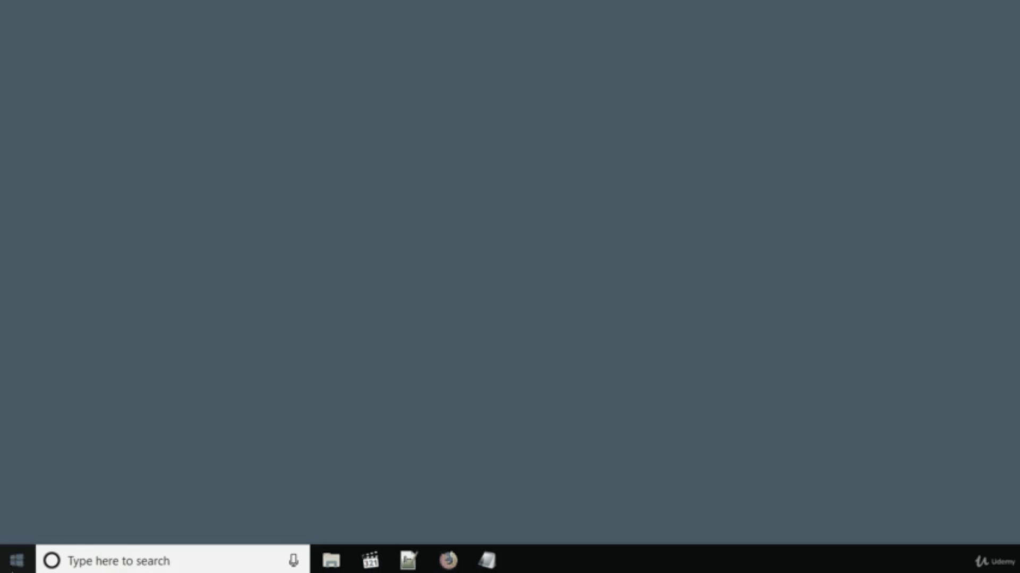
Step: Launch the MySQL 8.0 Command Line Client from the installed MySQL programs
left_click(16, 561)
scroll(118, 234, "down", 15)
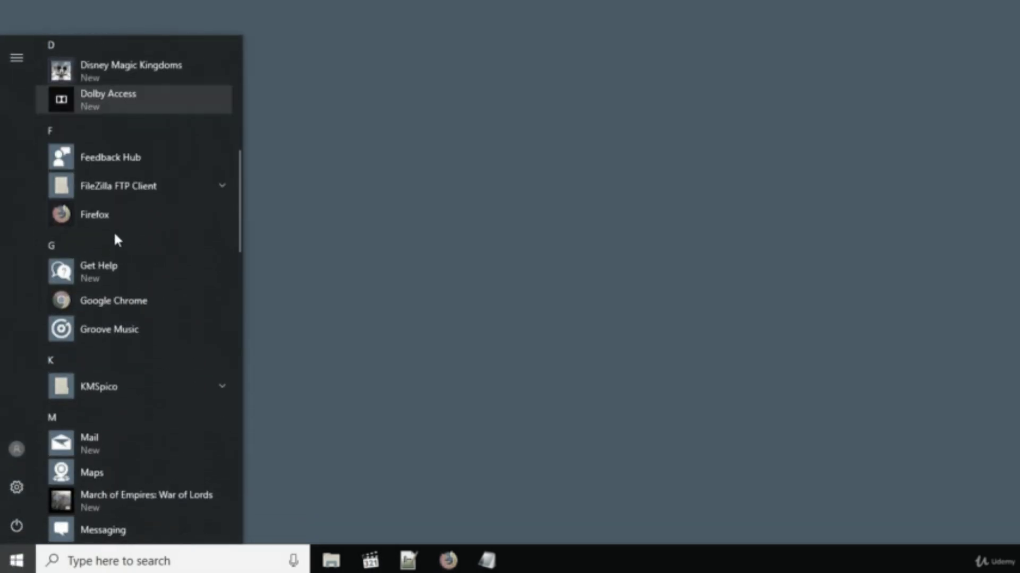
scroll(112, 234, "down", 5)
scroll(111, 233, "up", 2)
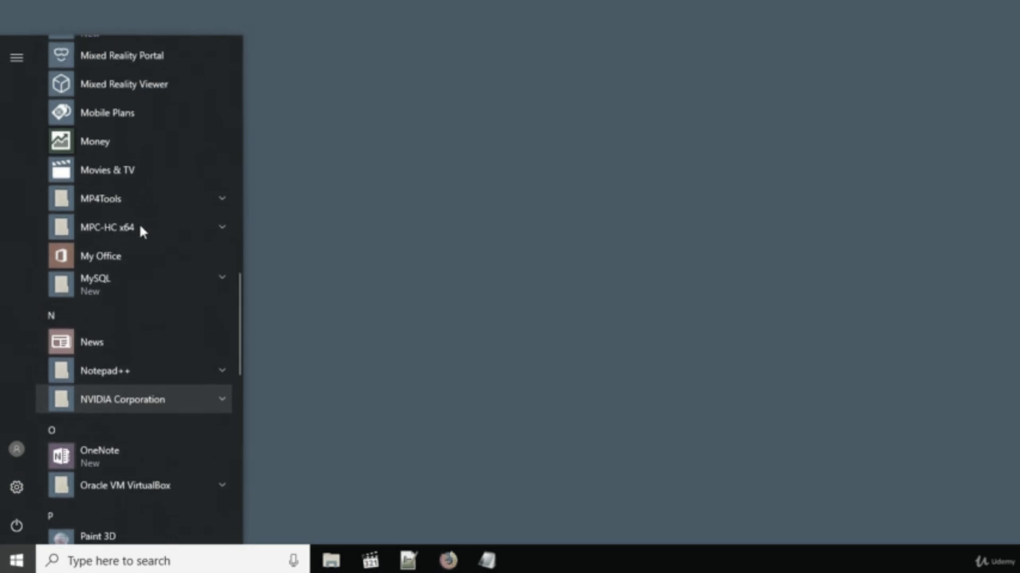
left_click(139, 287)
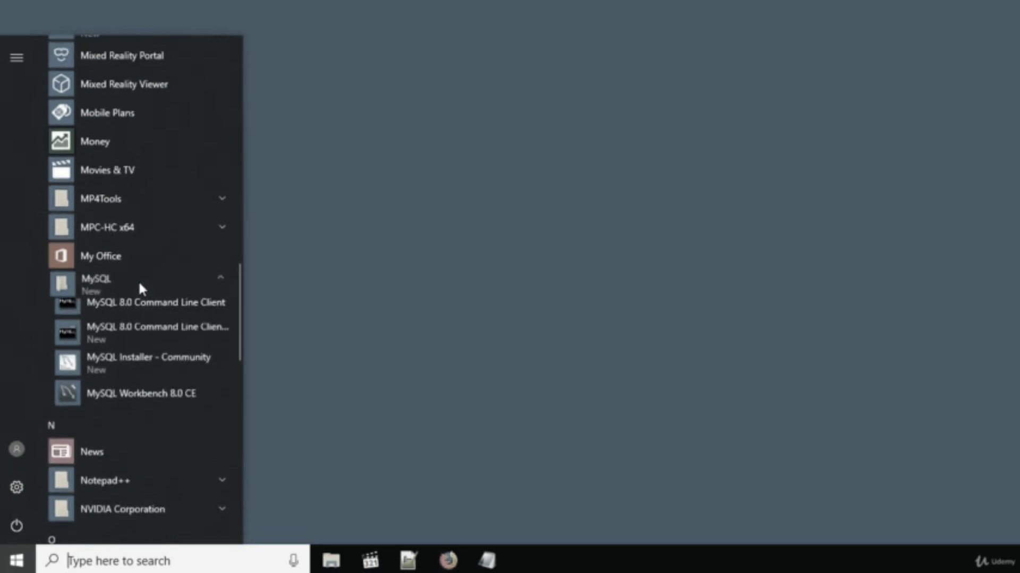
left_click(148, 317)
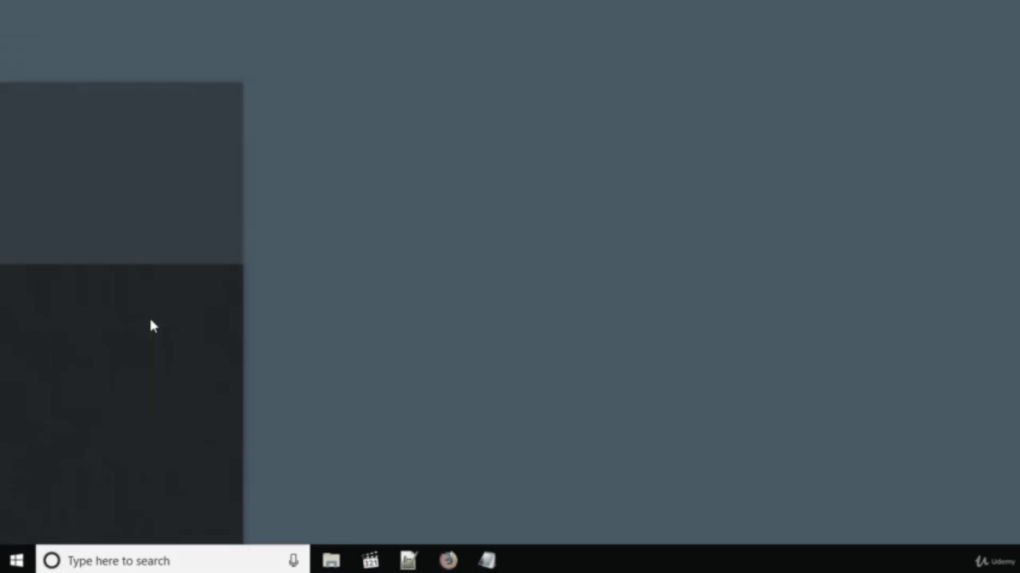
Step: Move the command line client window to the middle of the desktop and log in with the MySQL root password
left_click_drag(502, 2, 455, 98)
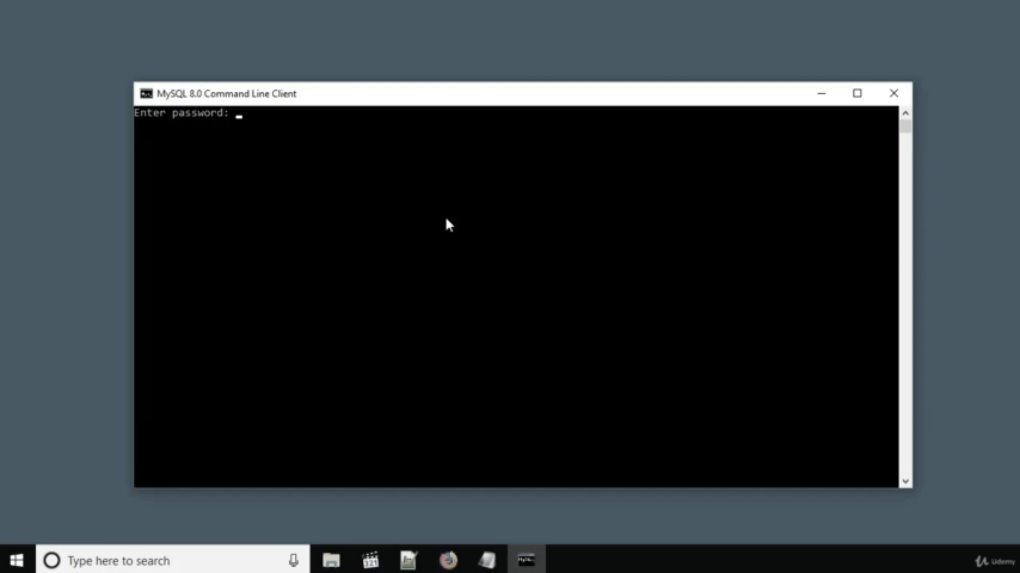
type("*******")
key("Return")
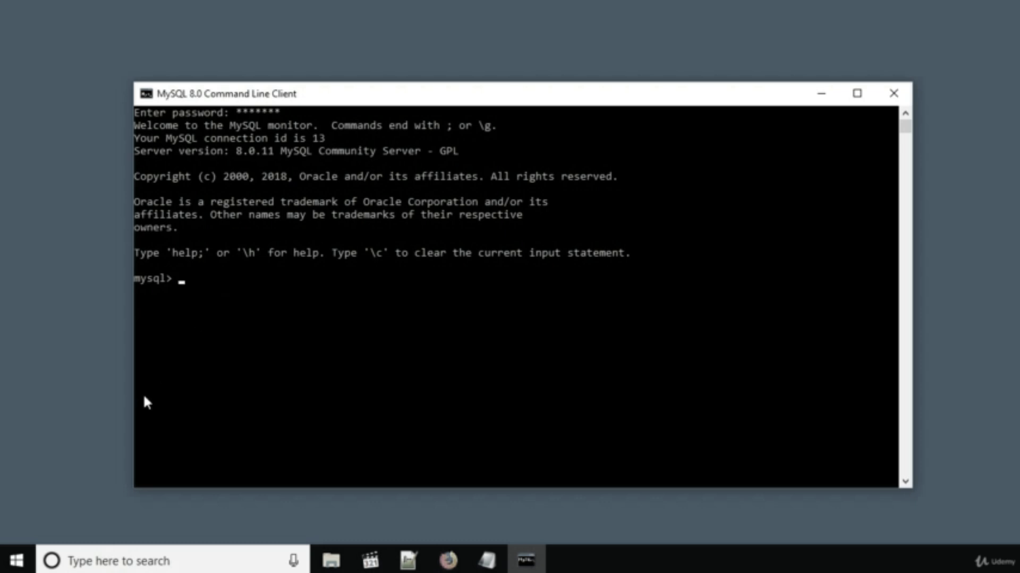
Step: Launch MySQL Workbench 8.0 CE to check its welcome page and local MySQL connections, then close it
left_click(16, 568)
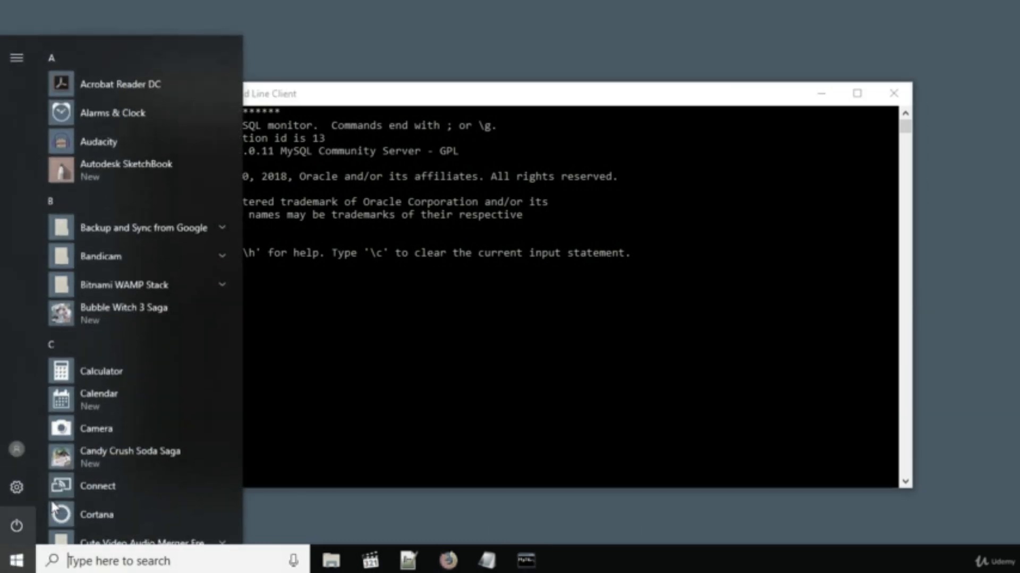
scroll(167, 279, "down", 4)
scroll(167, 279, "down", 10)
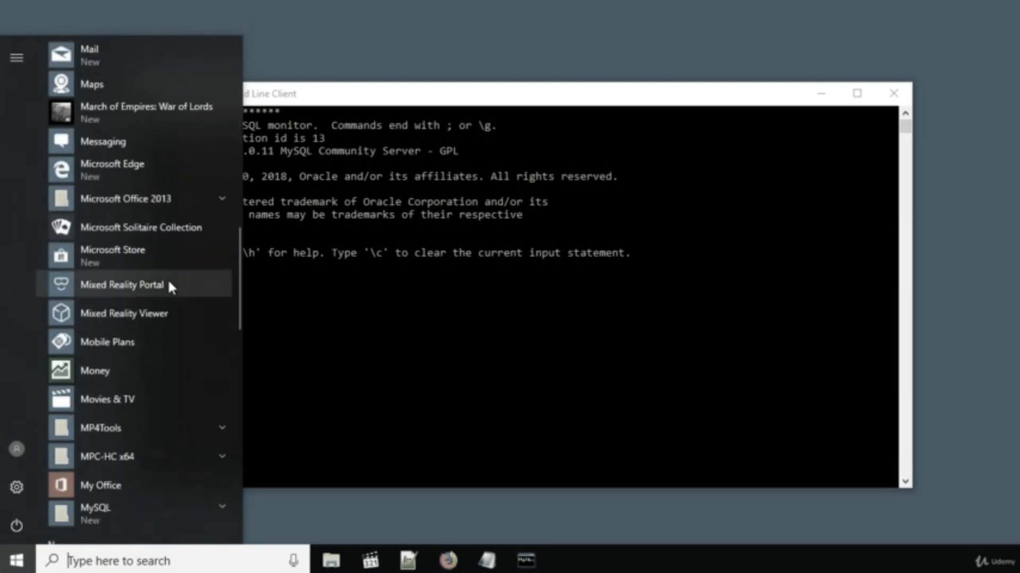
left_click(133, 354)
scroll(131, 354, "down", 2)
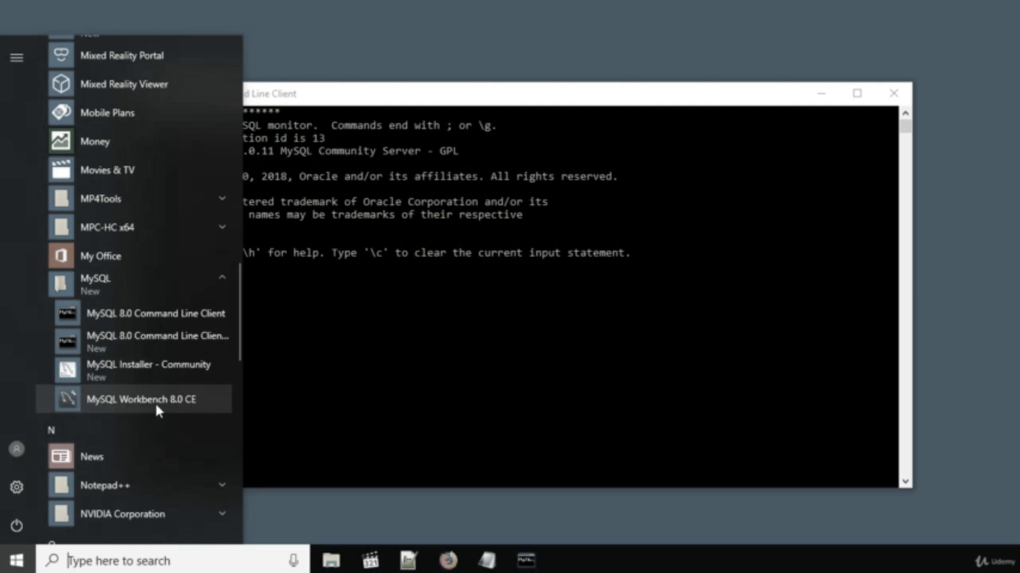
left_click(162, 398)
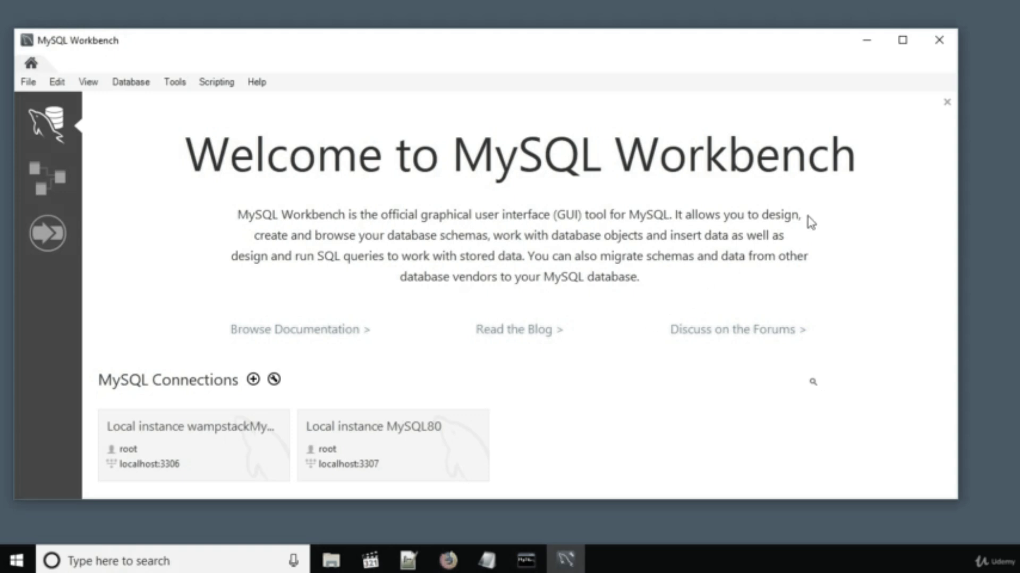
left_click(940, 41)
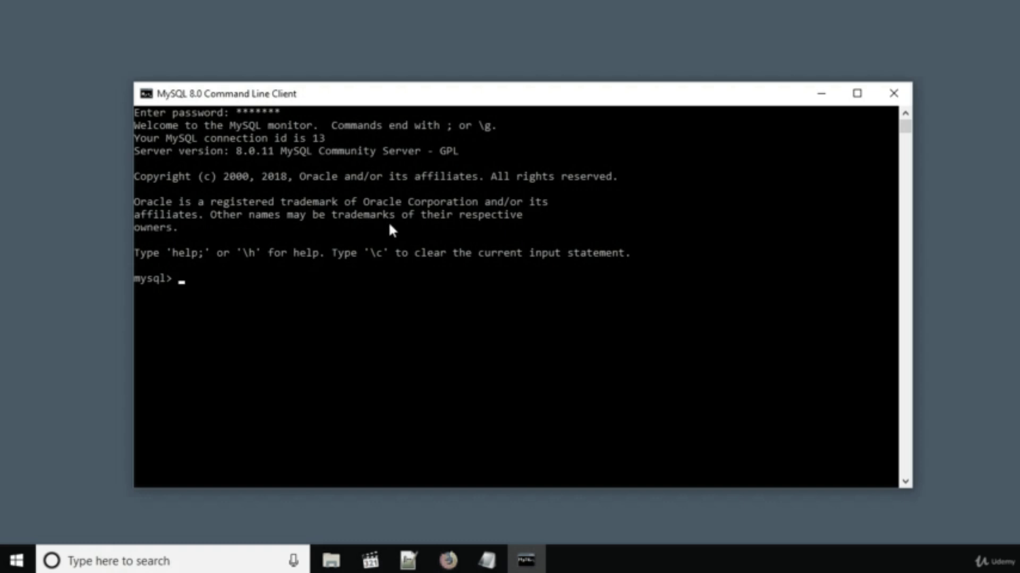
Step: Try a window size of 126 wide by 22 high in the MySQL command line client's properties
right_click(457, 101)
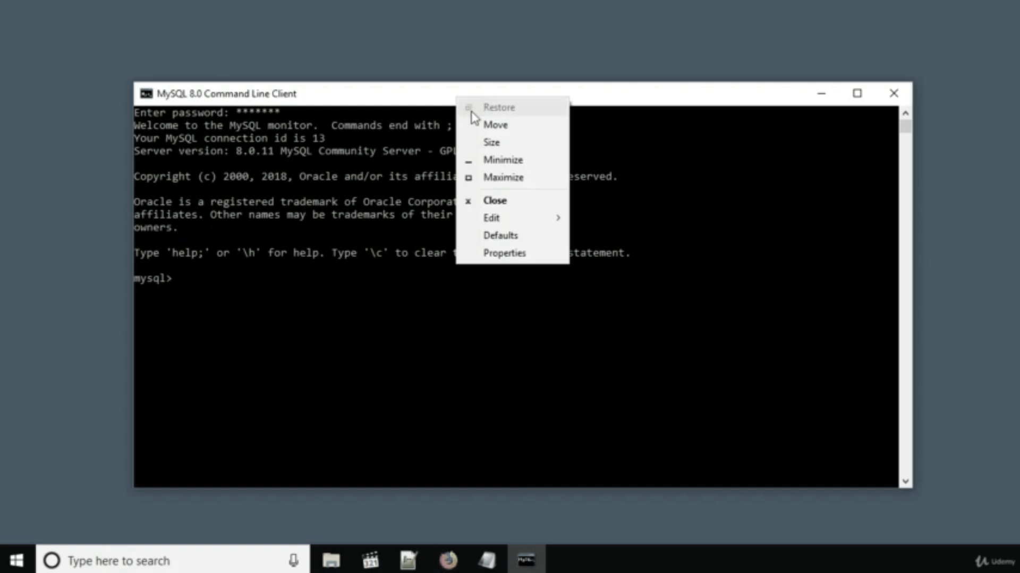
left_click(499, 254)
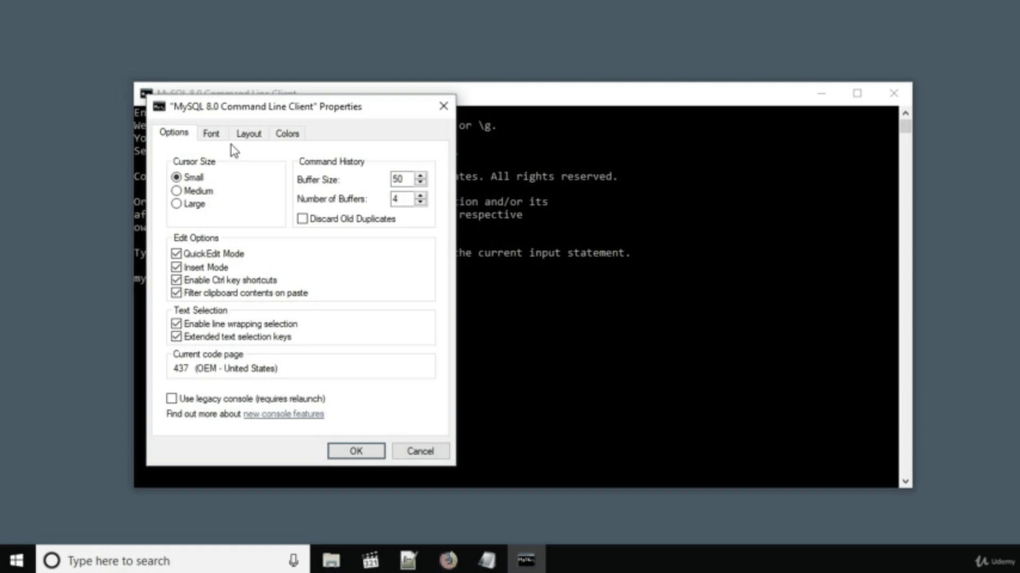
left_click(246, 135)
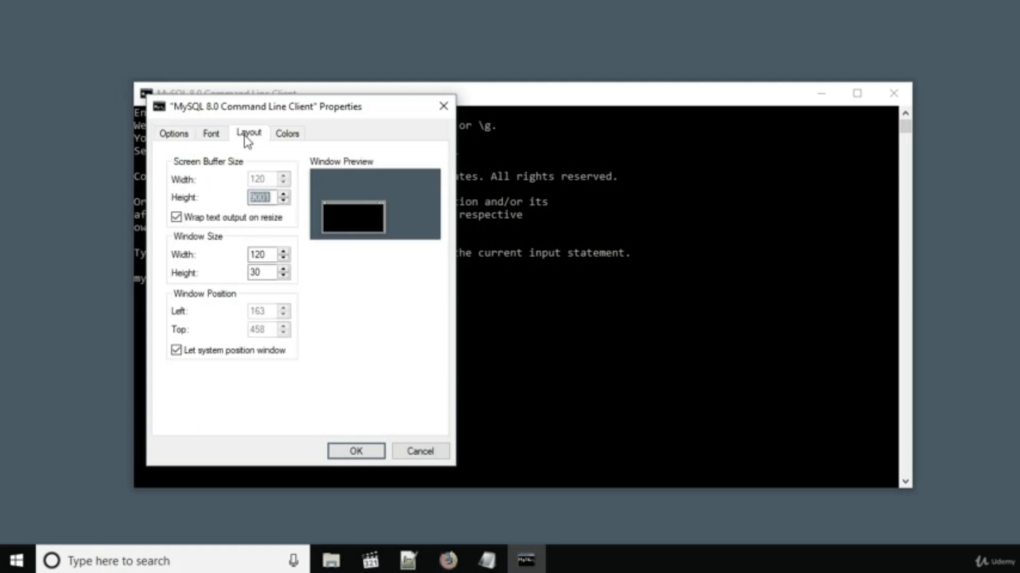
left_click(283, 252)
left_click(284, 252)
left_click(284, 252)
left_click(285, 253)
left_click(285, 253)
left_click(285, 253)
left_click(284, 276)
left_click(284, 276)
left_click(284, 276)
left_click(284, 275)
left_click(284, 276)
left_click(284, 276)
left_click(284, 276)
left_click(284, 275)
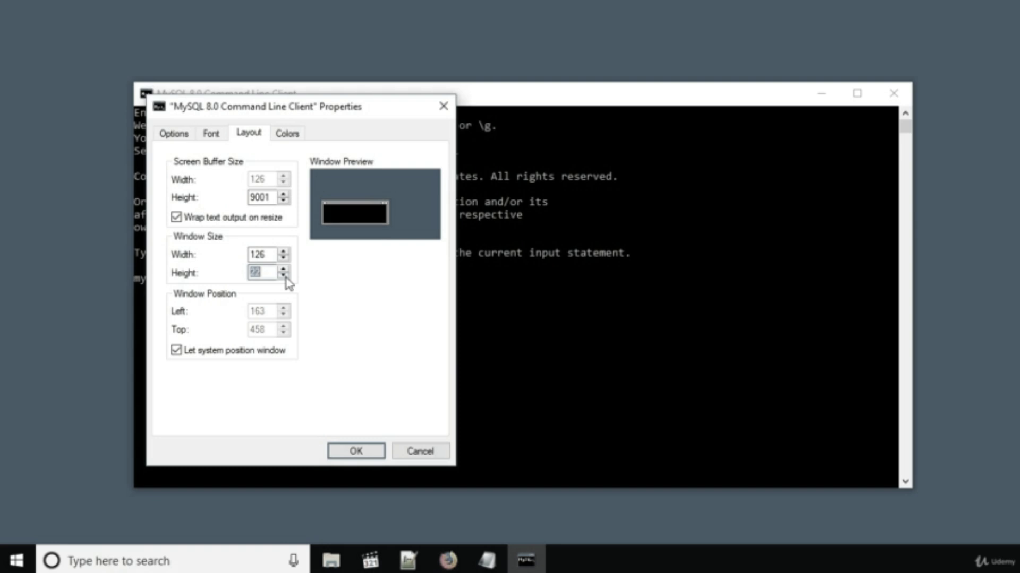
Step: Try teal (0, 128, 128) and olive (128, 128, 0) screen backgrounds, return to black, and discard the property changes
left_click(296, 136)
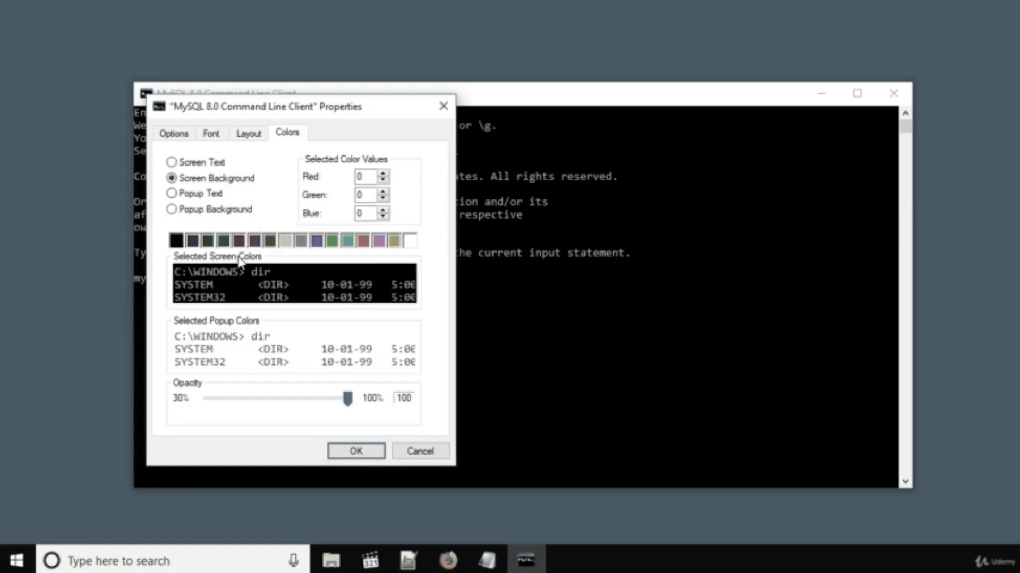
left_click(224, 242)
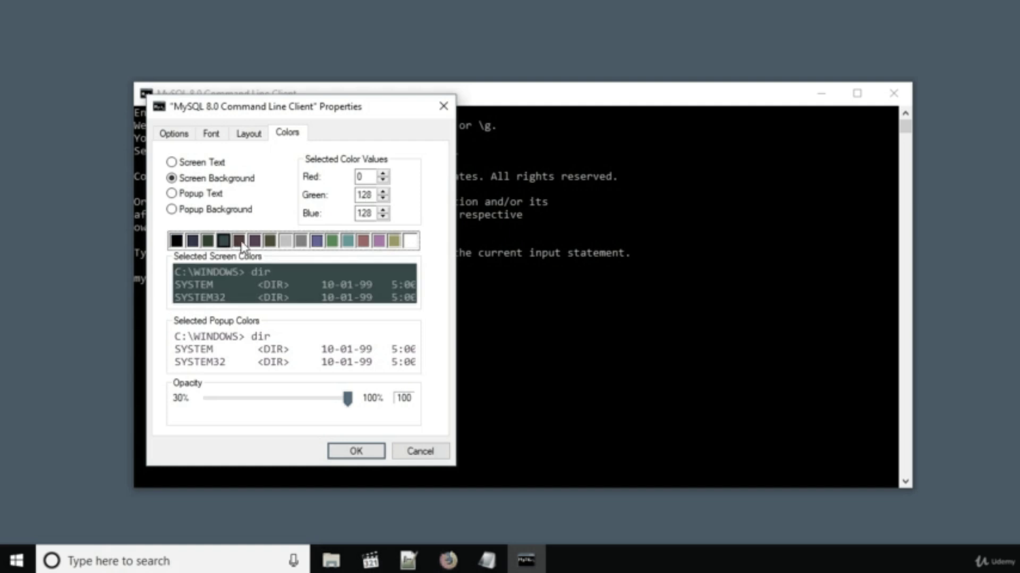
left_click(270, 242)
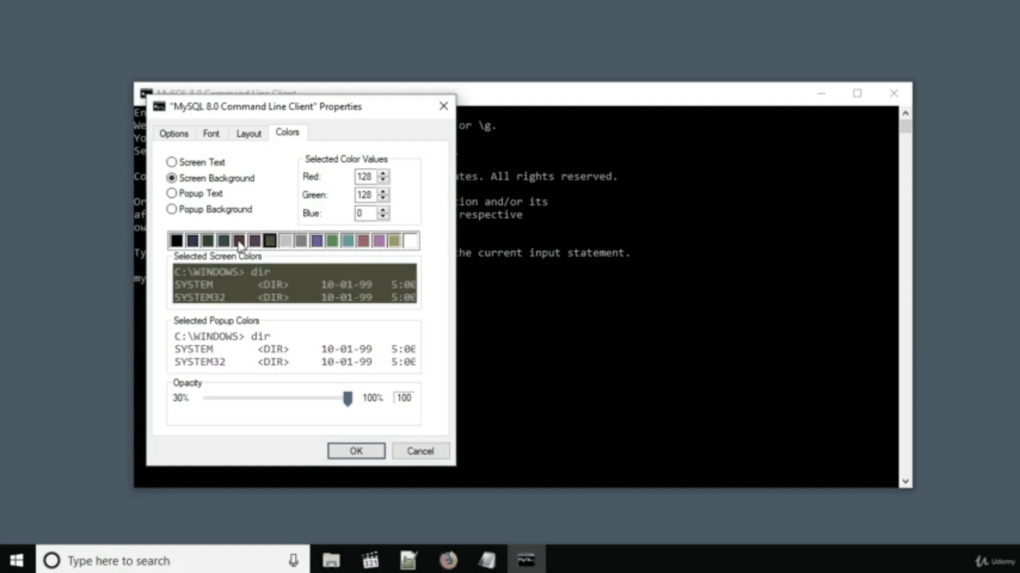
left_click(192, 242)
left_click(176, 243)
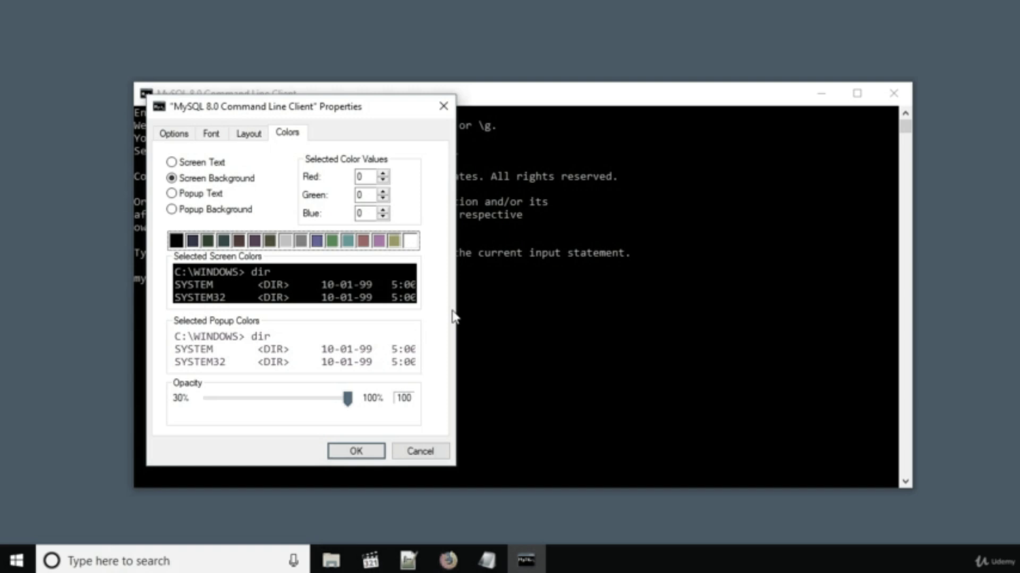
left_click(443, 106)
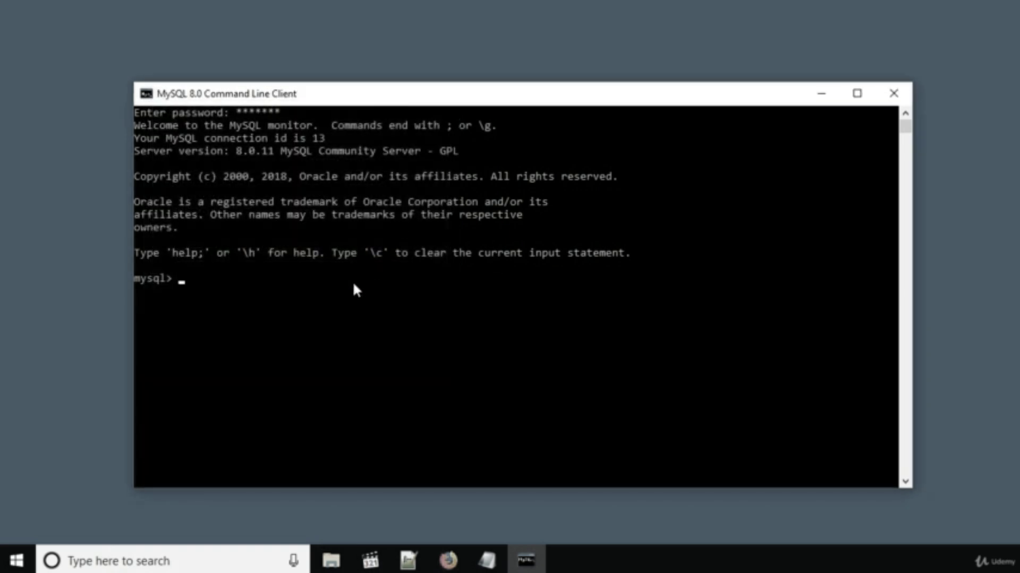
left_click(354, 285)
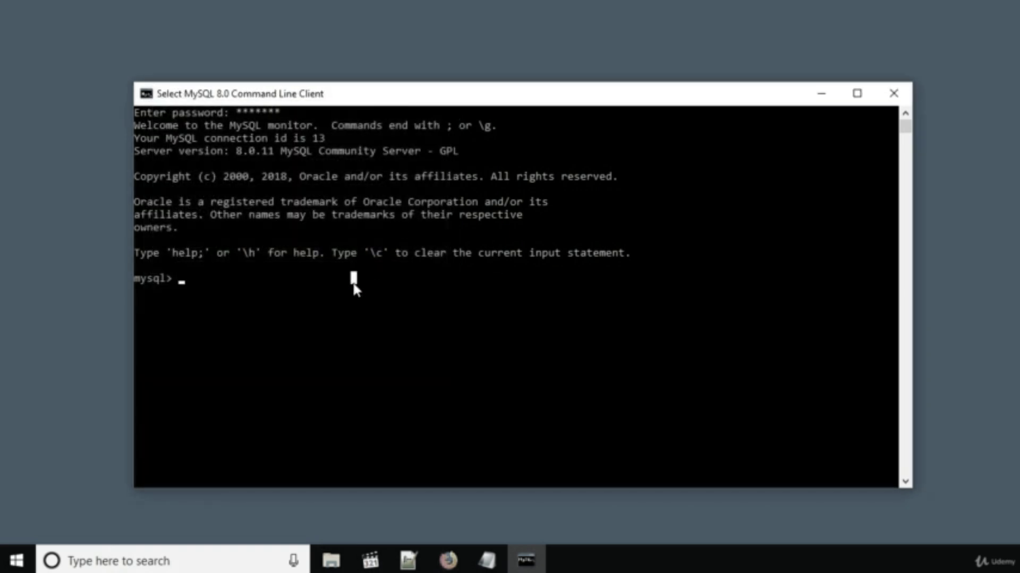